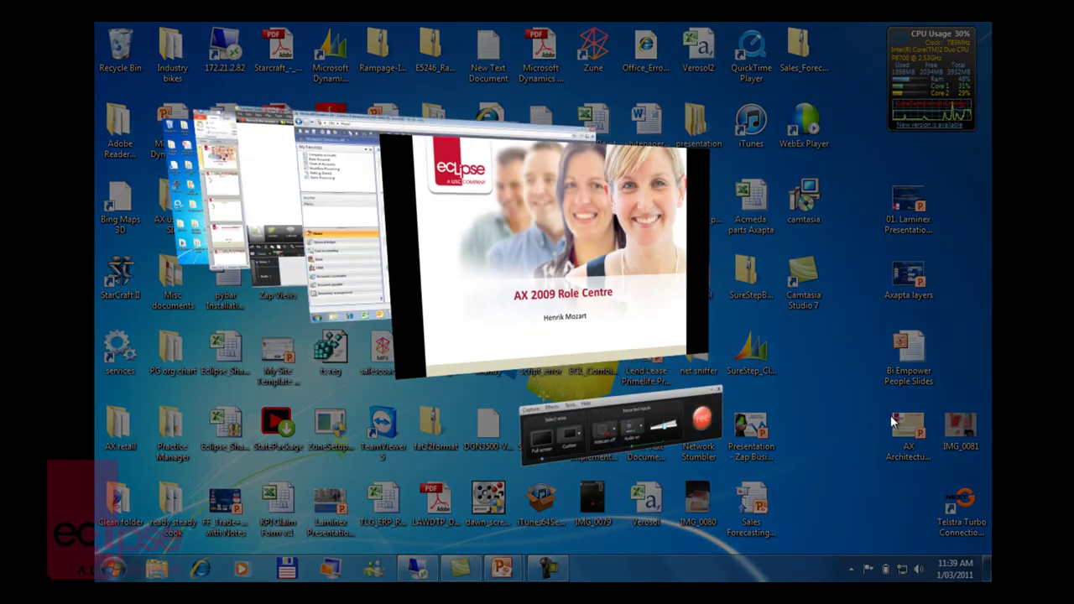
pyautogui.press('super+Tab')
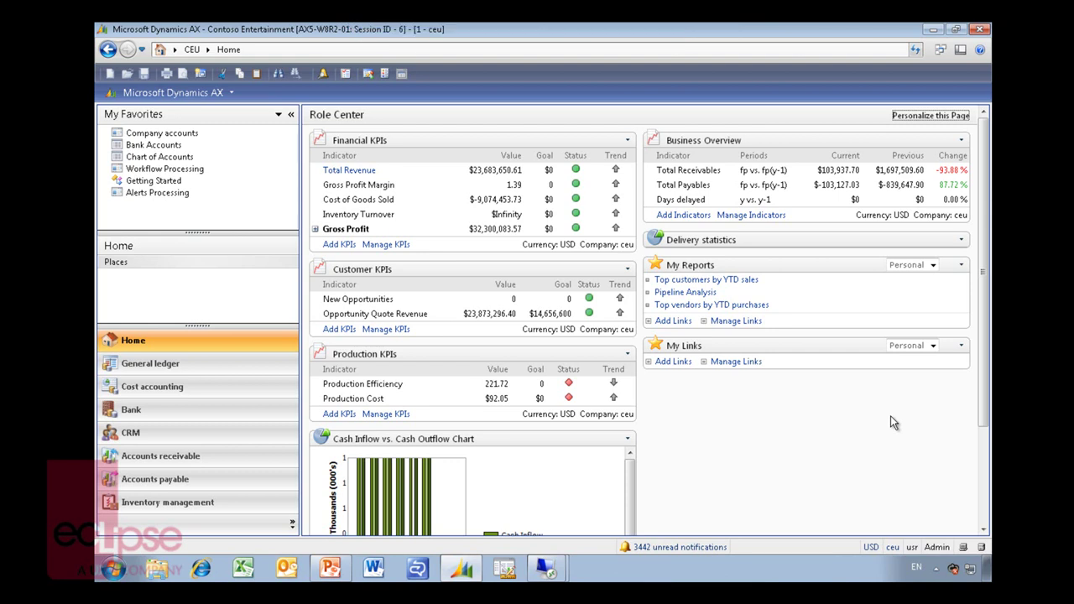
# Step: Open Administration > Setup > User profiles and select the AccountingManager profile
pyautogui.click(292, 526)
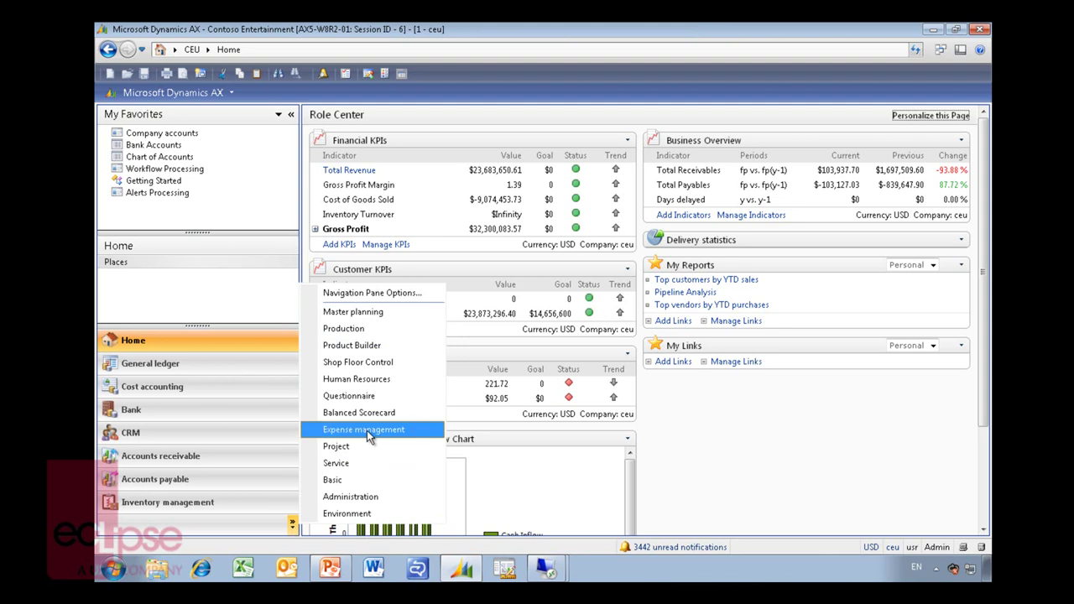
pyautogui.click(363, 494)
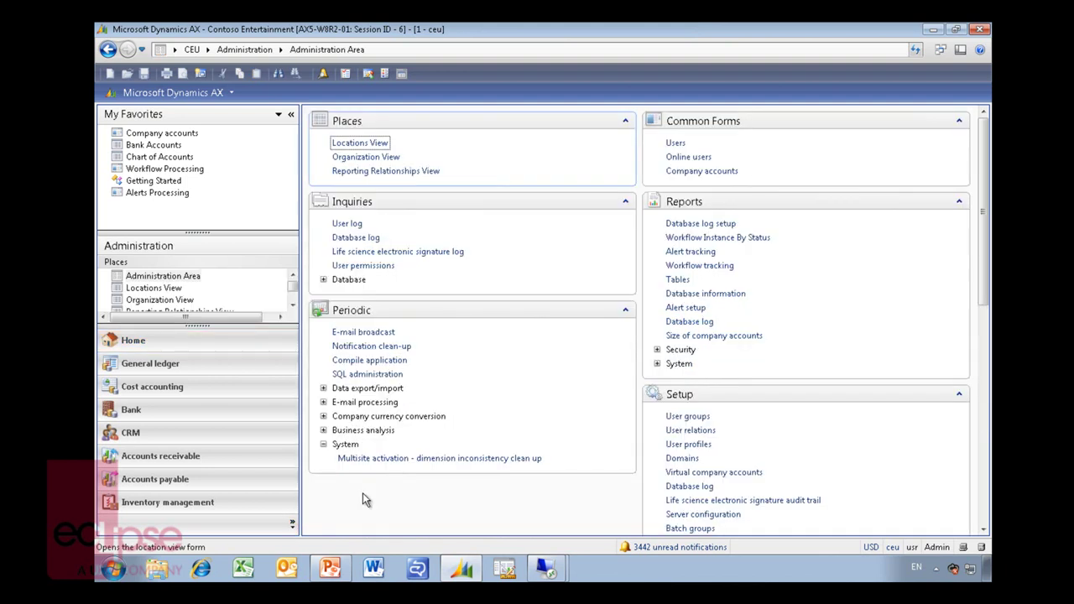
pyautogui.click(688, 444)
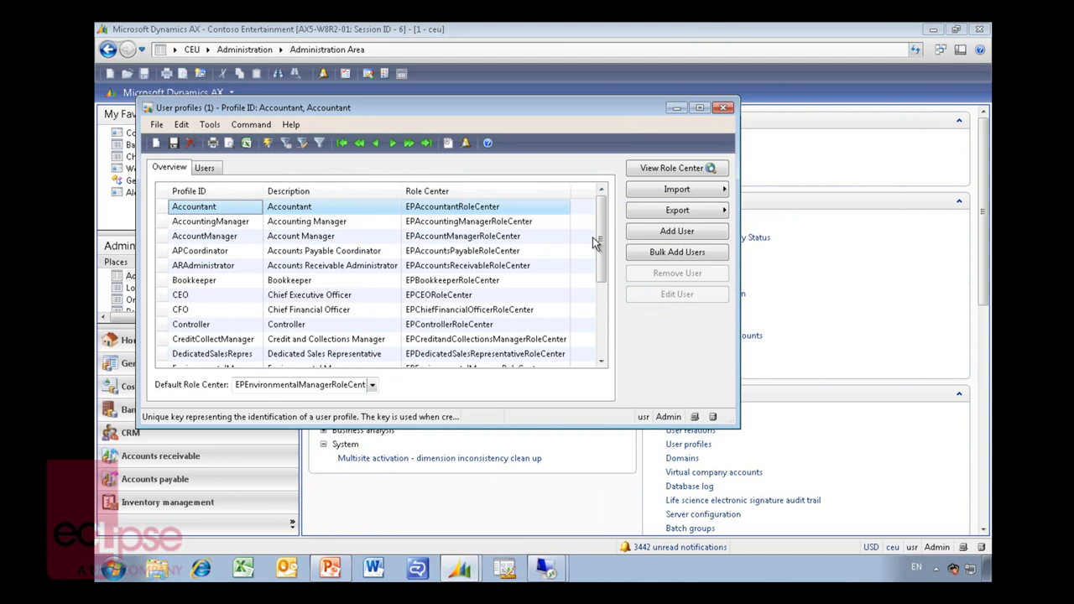
pyautogui.moveTo(601, 243)
pyautogui.mouseDown()
pyautogui.moveTo(606, 330)
pyautogui.moveTo(606, 256)
pyautogui.mouseUp()
pyautogui.click(241, 223)
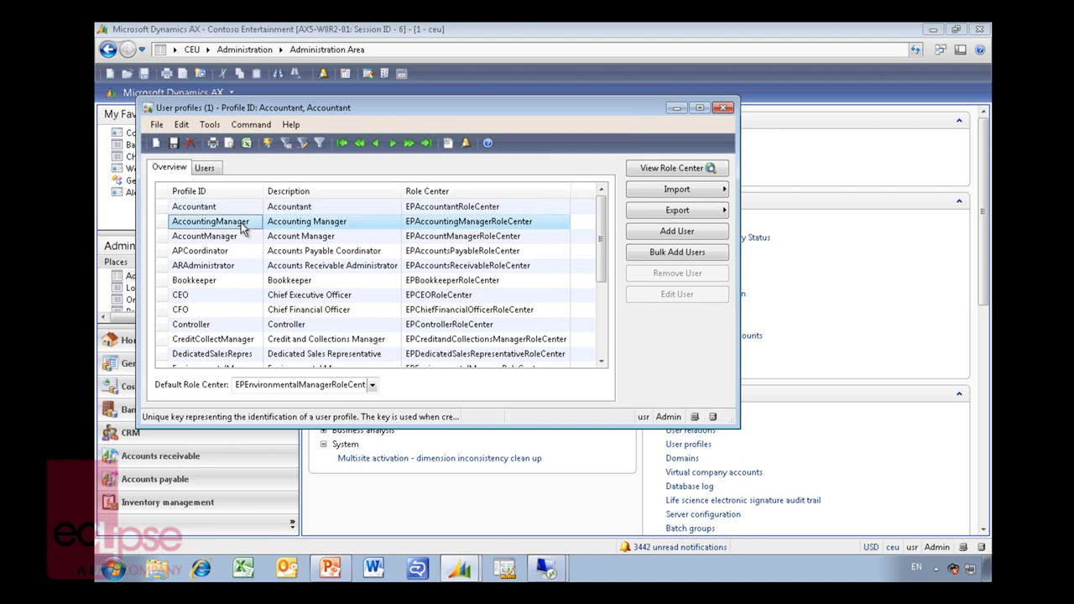
# Step: Start adding a user with Select companies to AccountingManager, then cancel and close User profiles
pyautogui.click(205, 168)
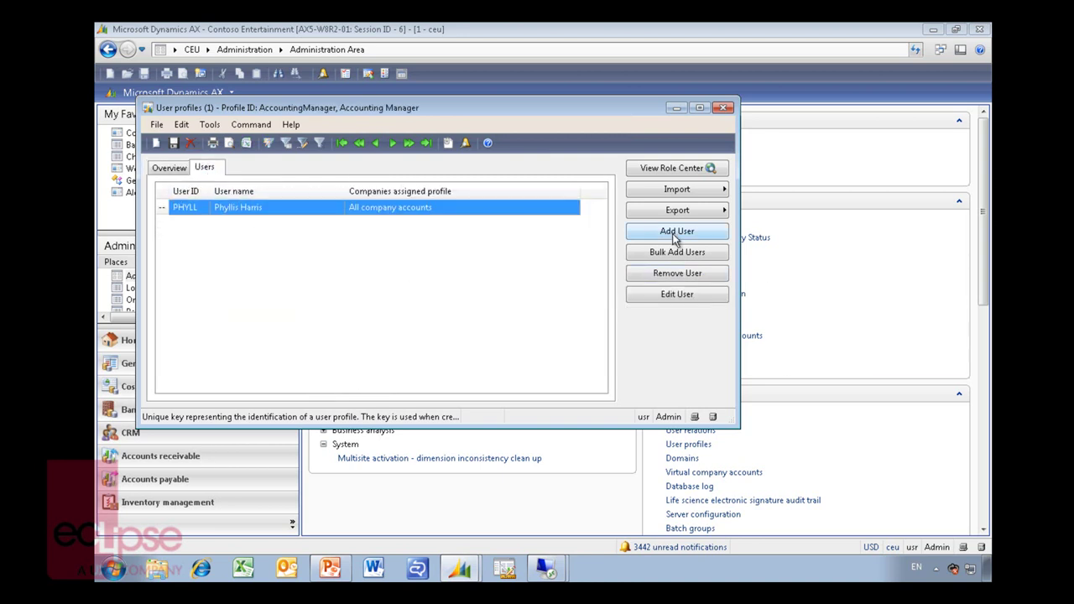
pyautogui.click(673, 232)
pyautogui.click(626, 173)
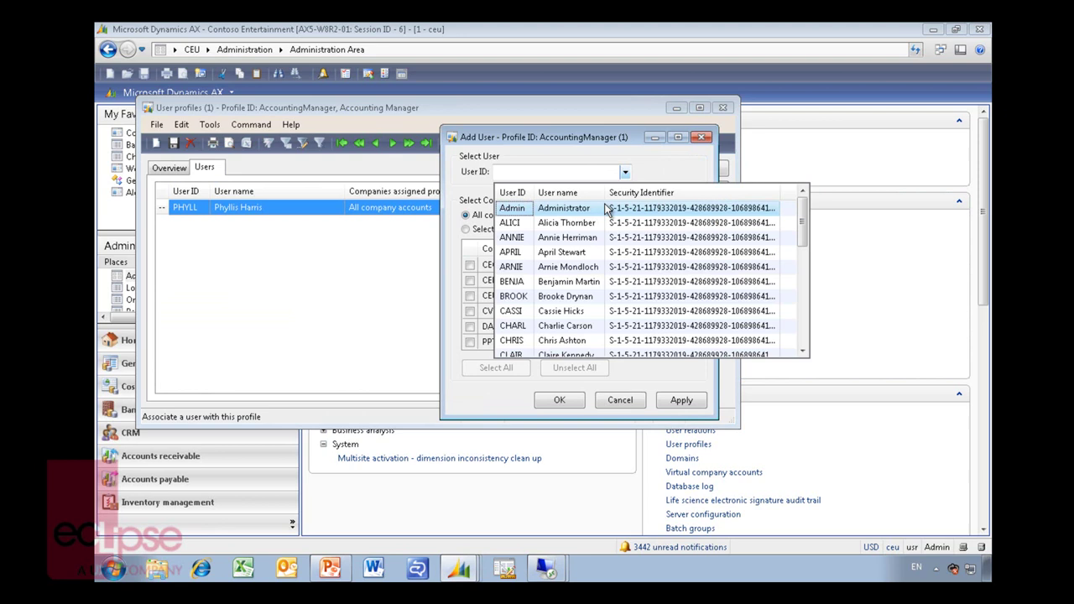
pyautogui.scroll(-6, 558, 344)
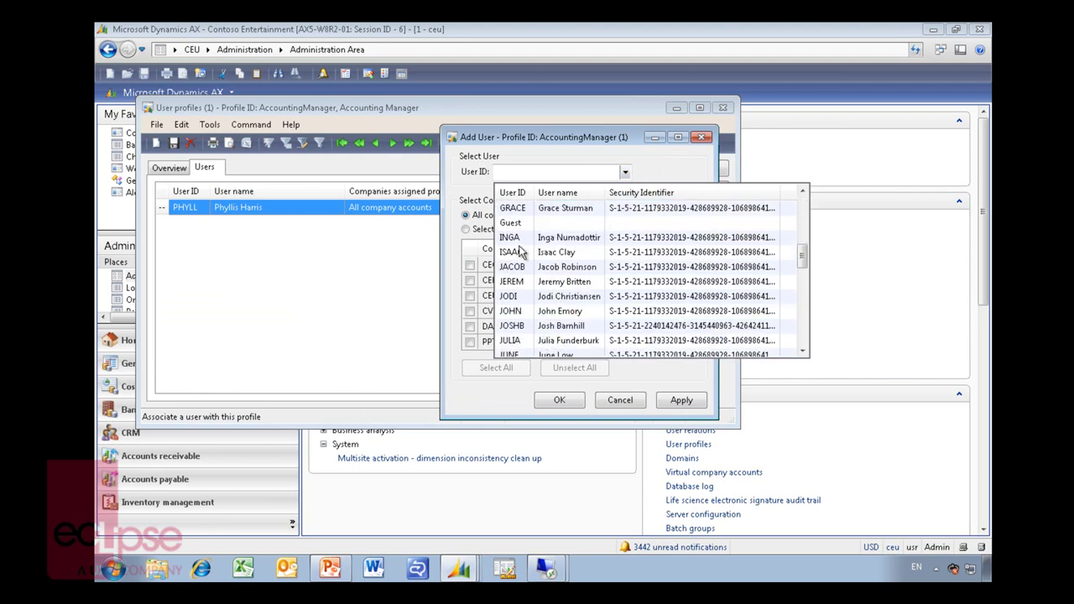
pyautogui.click(520, 239)
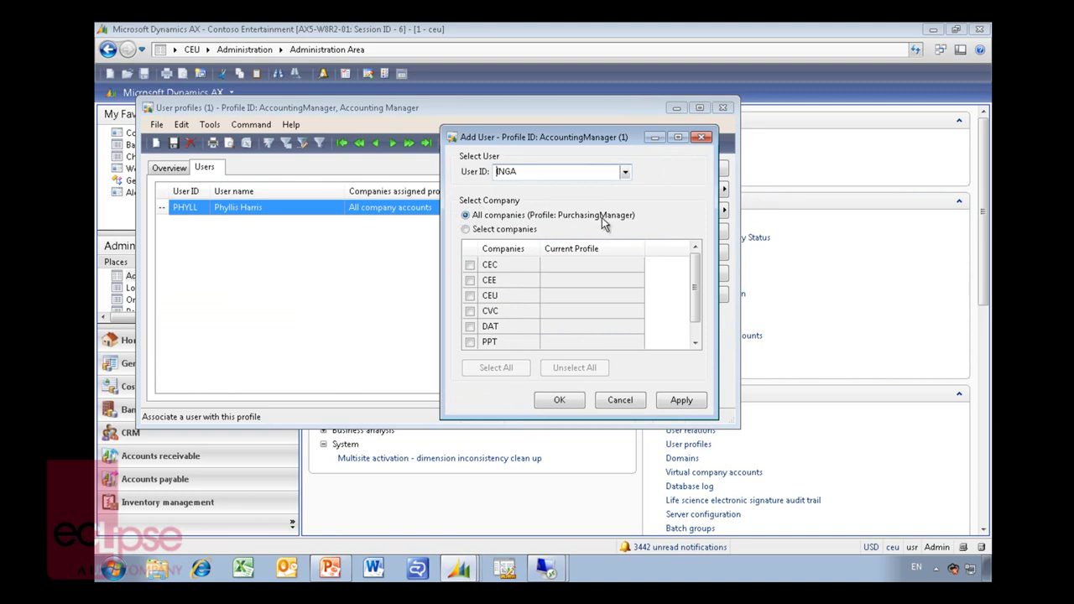
pyautogui.click(467, 230)
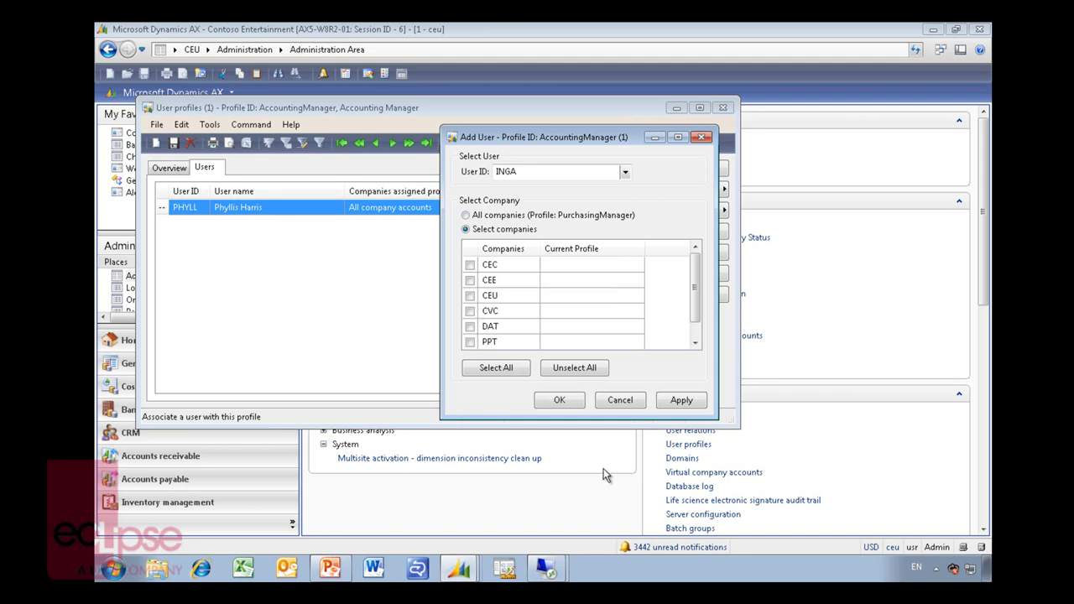
pyautogui.click(625, 404)
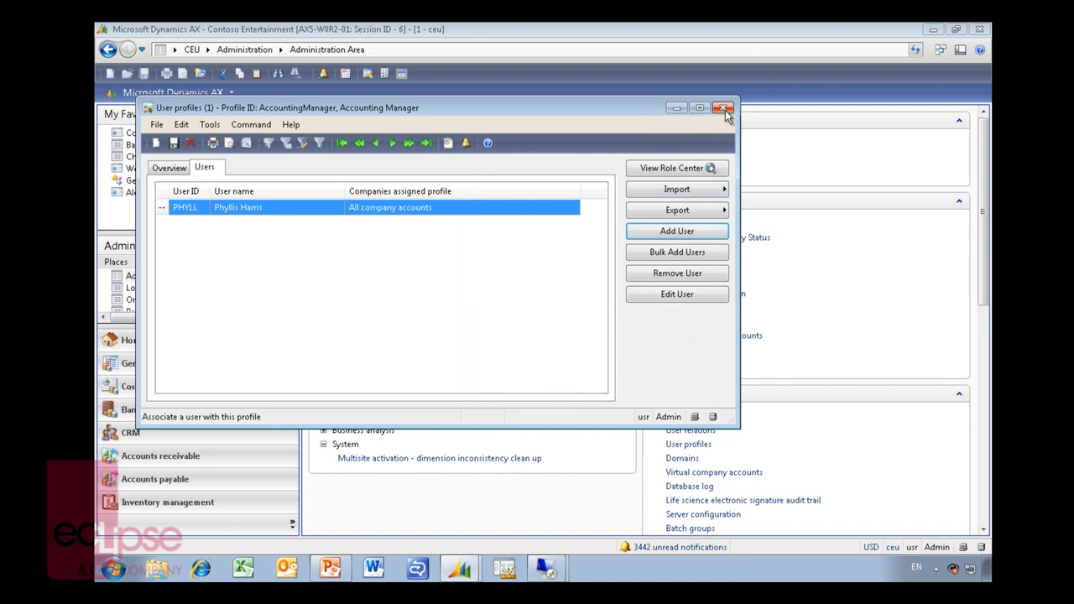
pyautogui.click(723, 107)
pyautogui.click(265, 351)
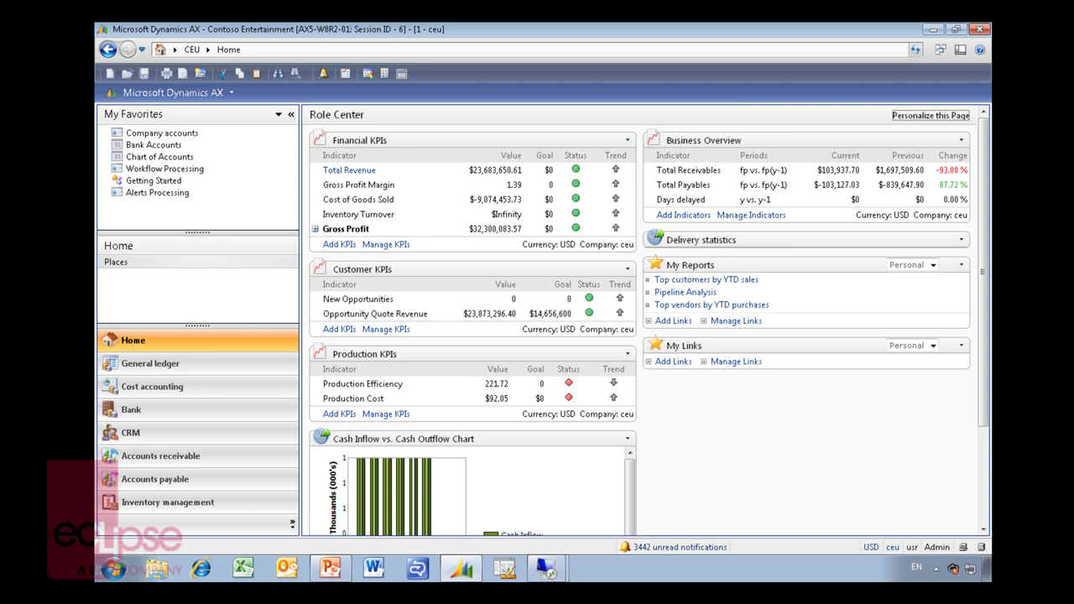
pyautogui.click(201, 569)
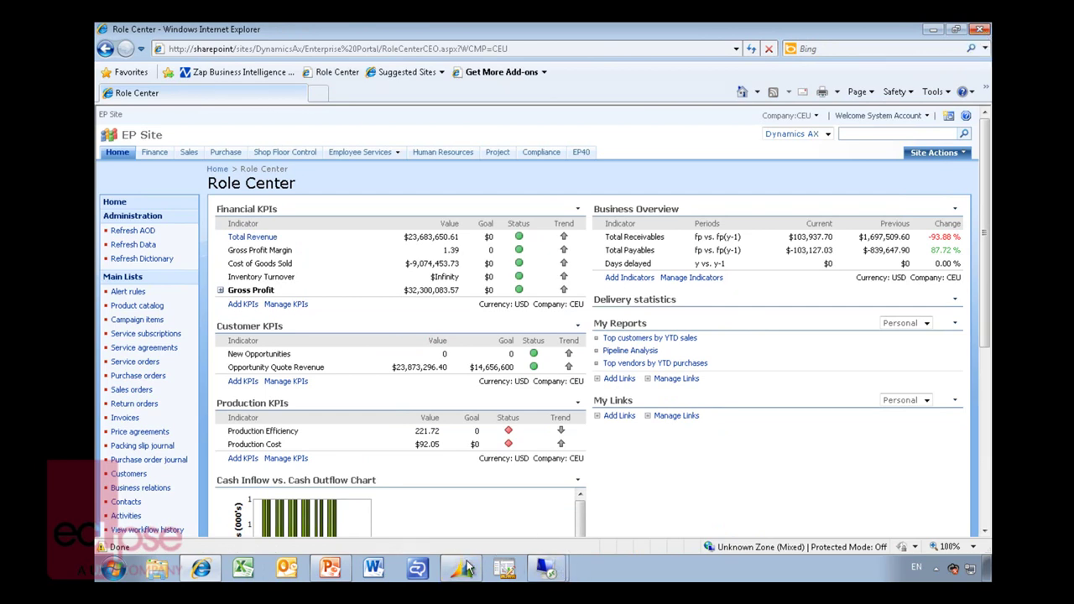
pyautogui.moveTo(930, 31)
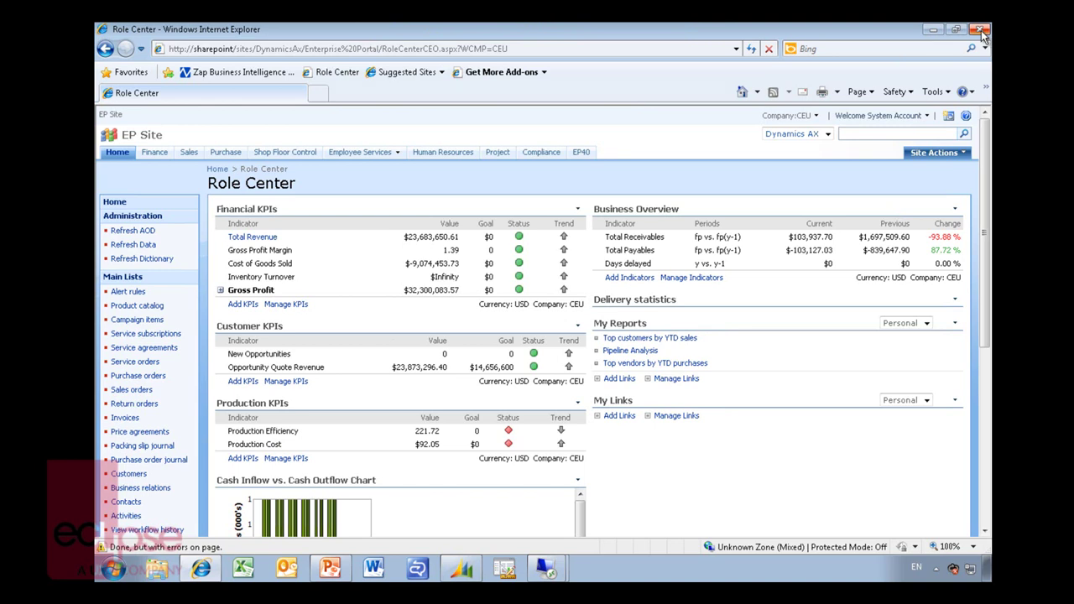
pyautogui.click(980, 31)
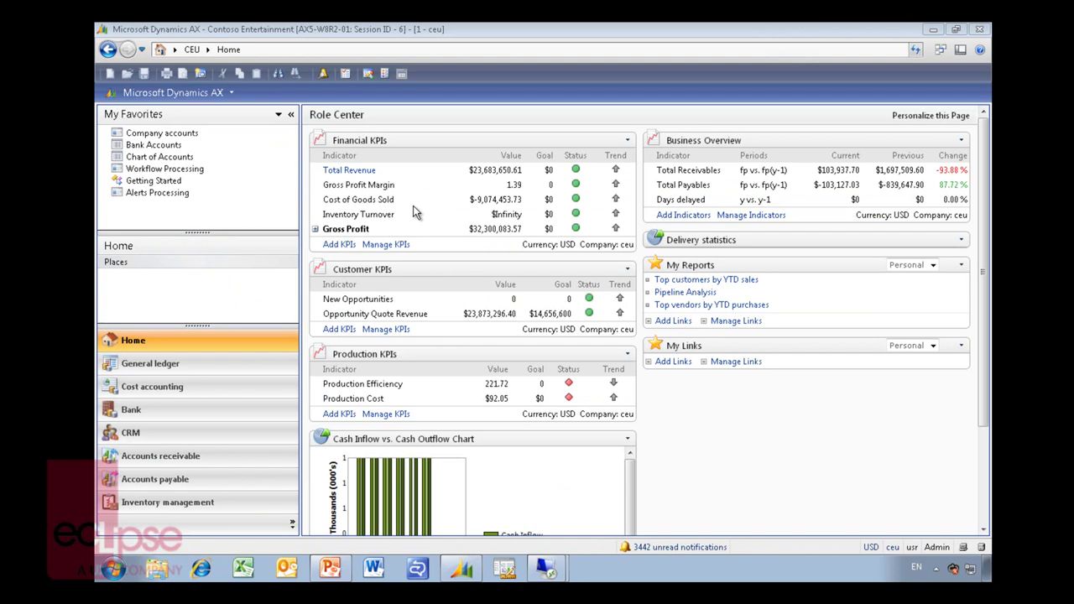
# Step: Add the General Ledger Cube's Total Expenses KPI, split by Department, under Financial KPIs
pyautogui.click(339, 244)
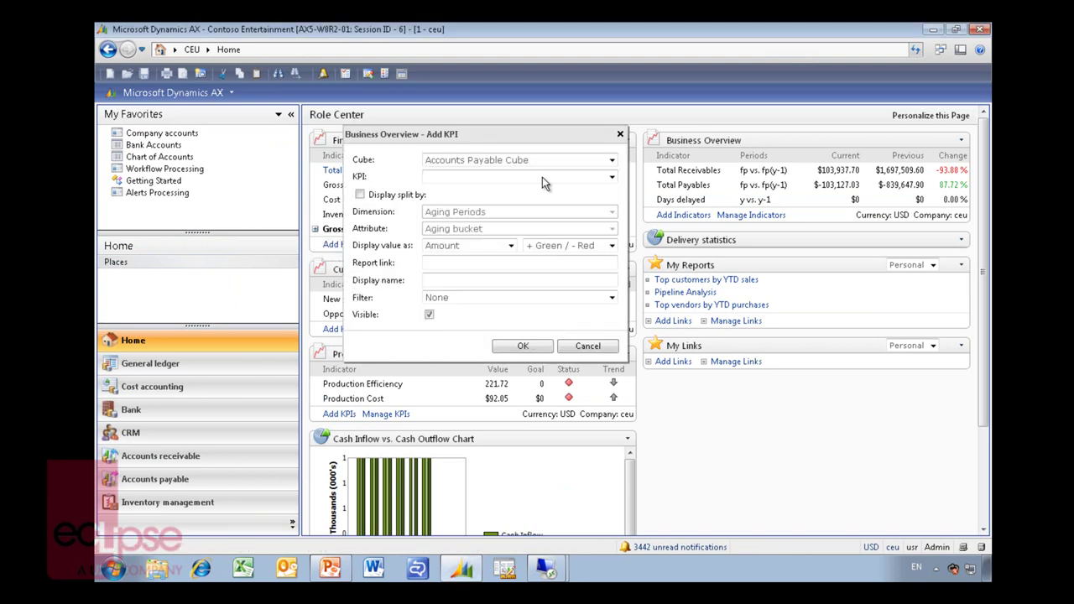
pyautogui.click(613, 159)
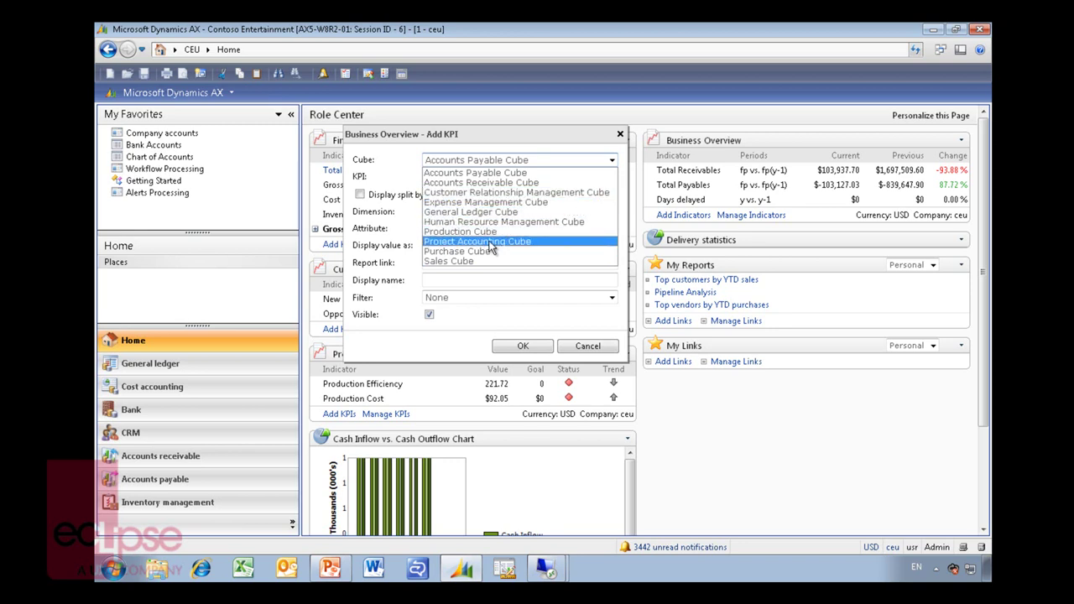
pyautogui.click(495, 215)
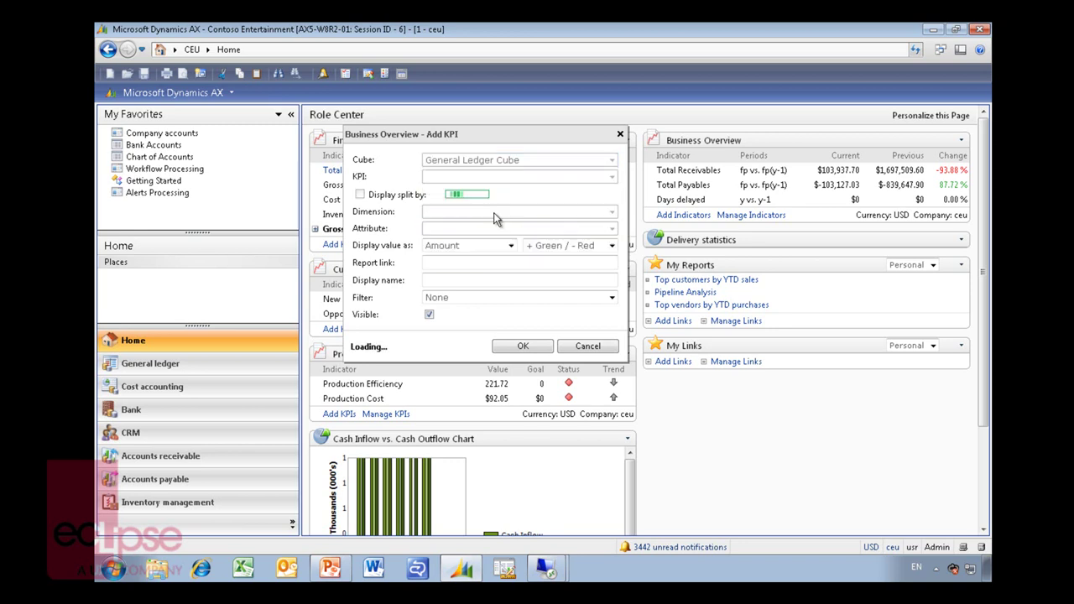
pyautogui.click(608, 180)
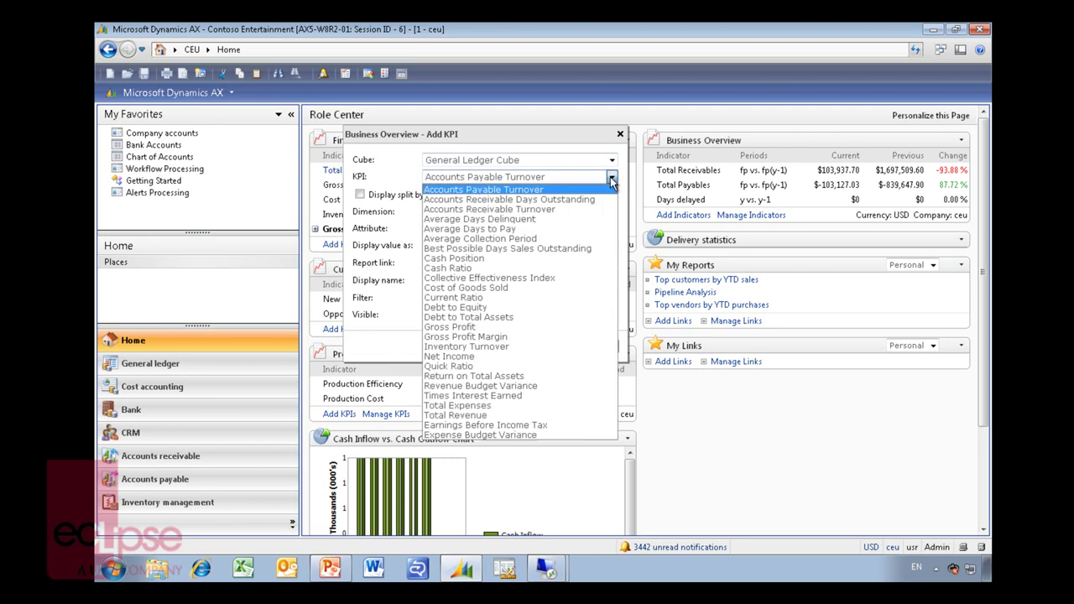
pyautogui.click(458, 406)
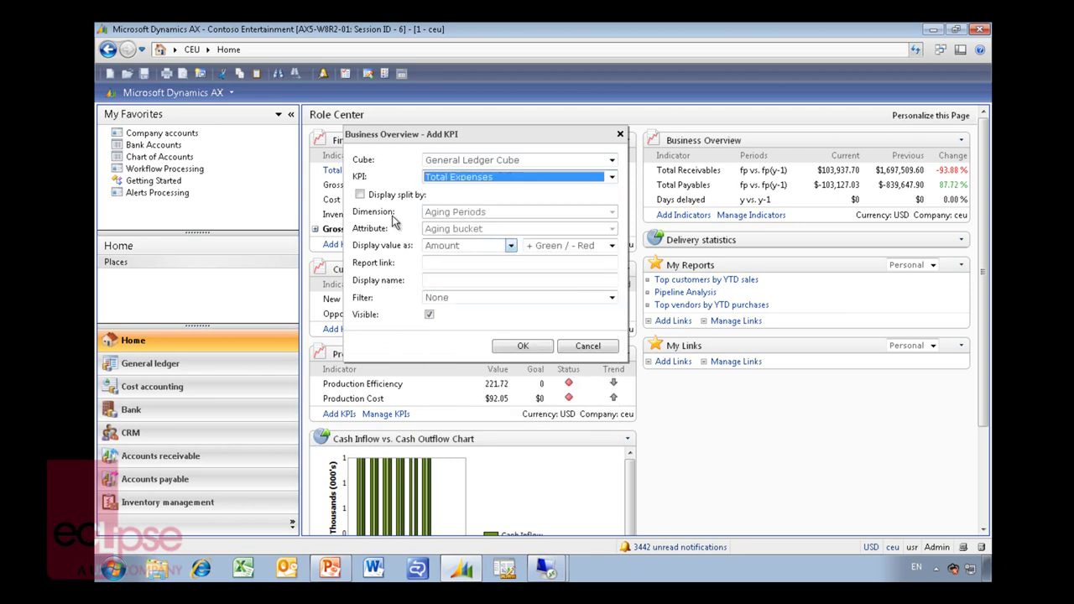
pyautogui.click(362, 197)
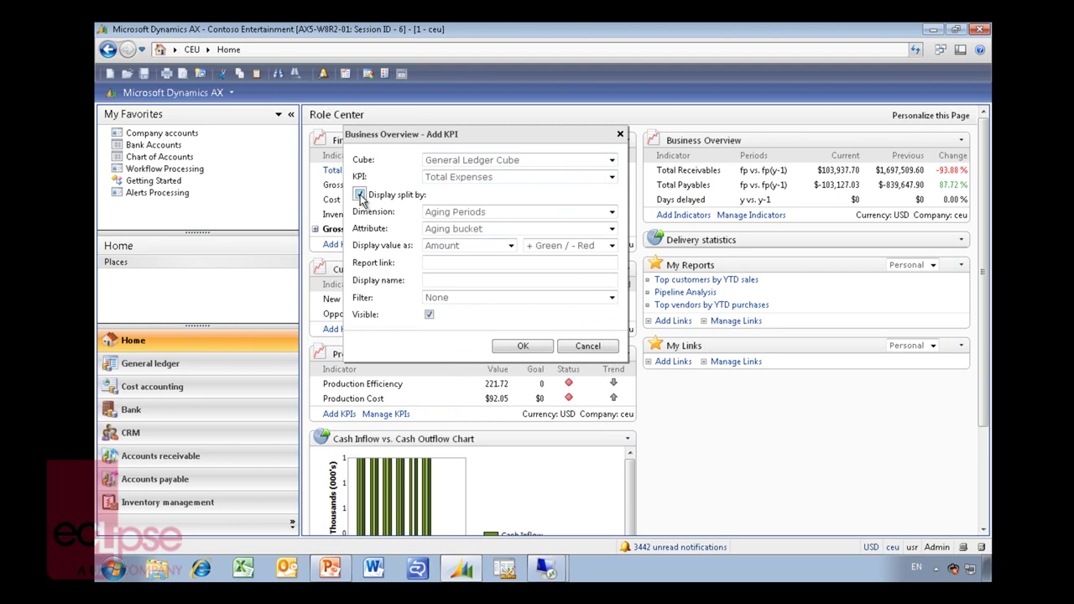
pyautogui.click(612, 213)
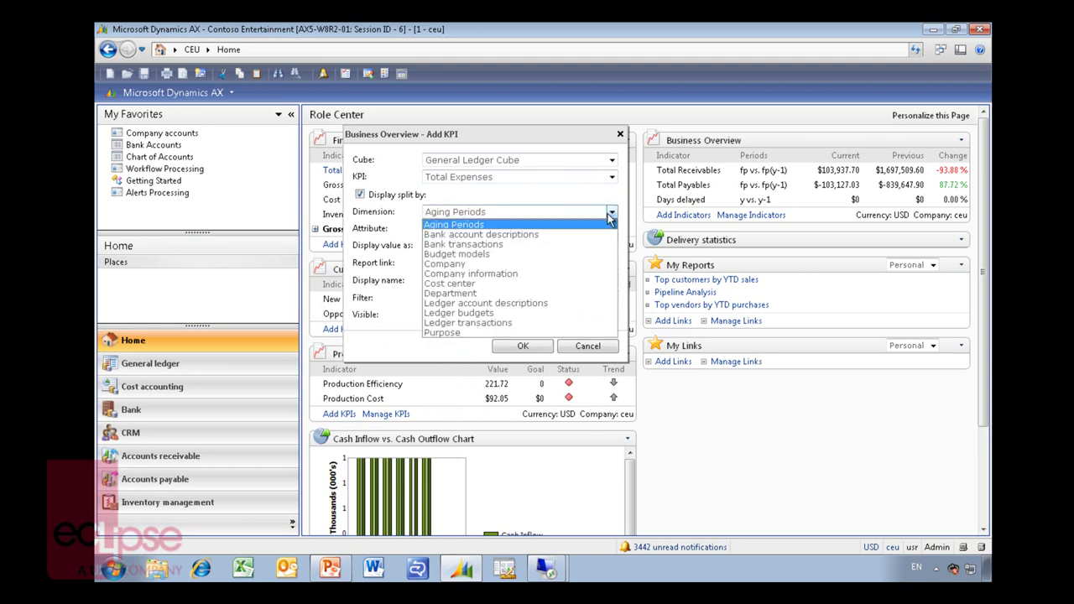
pyautogui.click(470, 294)
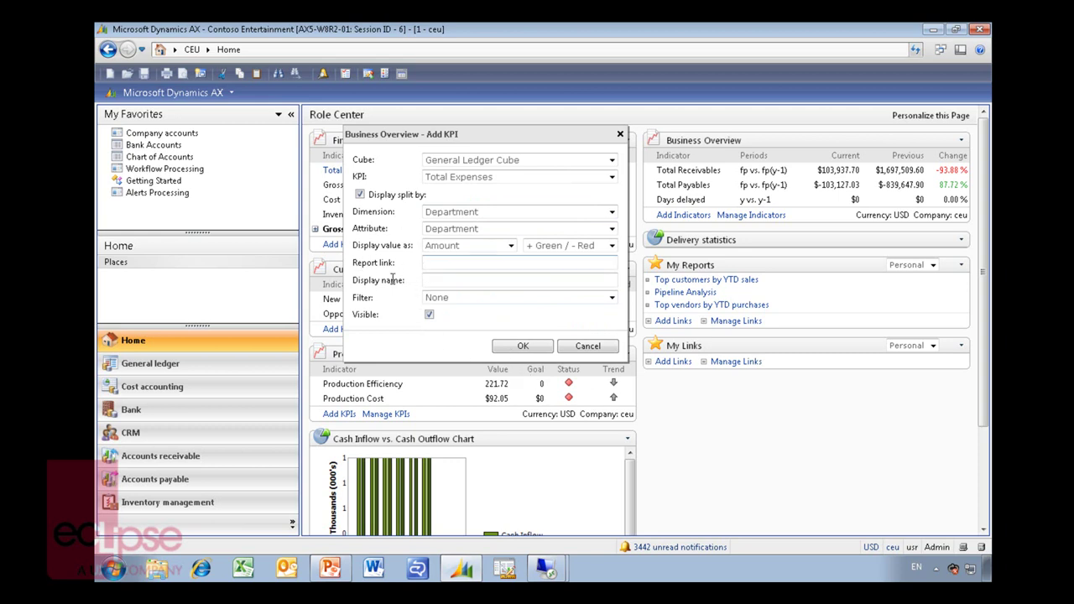
pyautogui.click(470, 279)
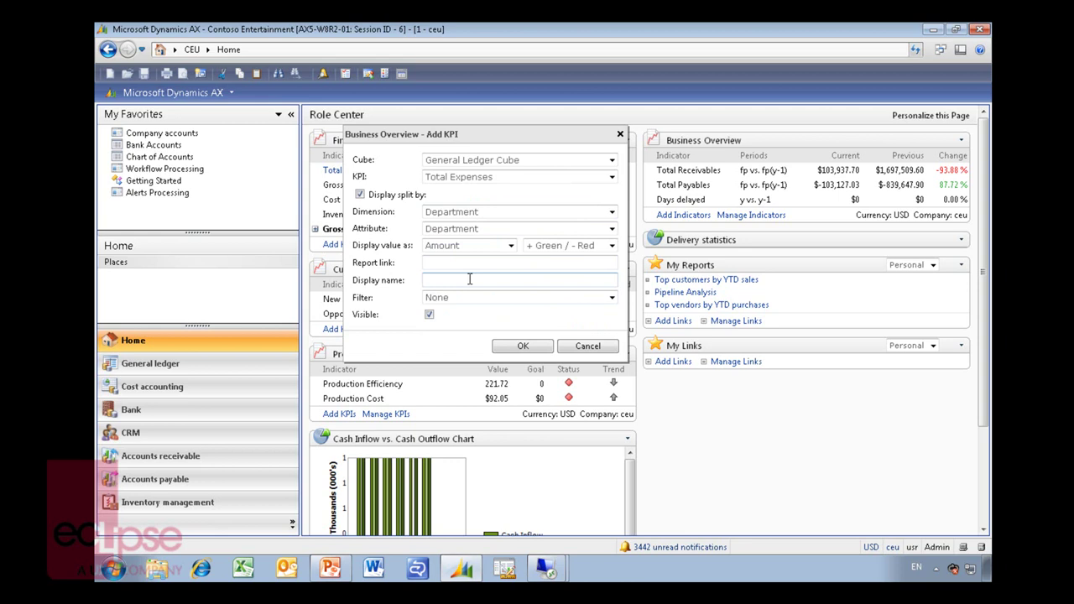
pyautogui.click(527, 347)
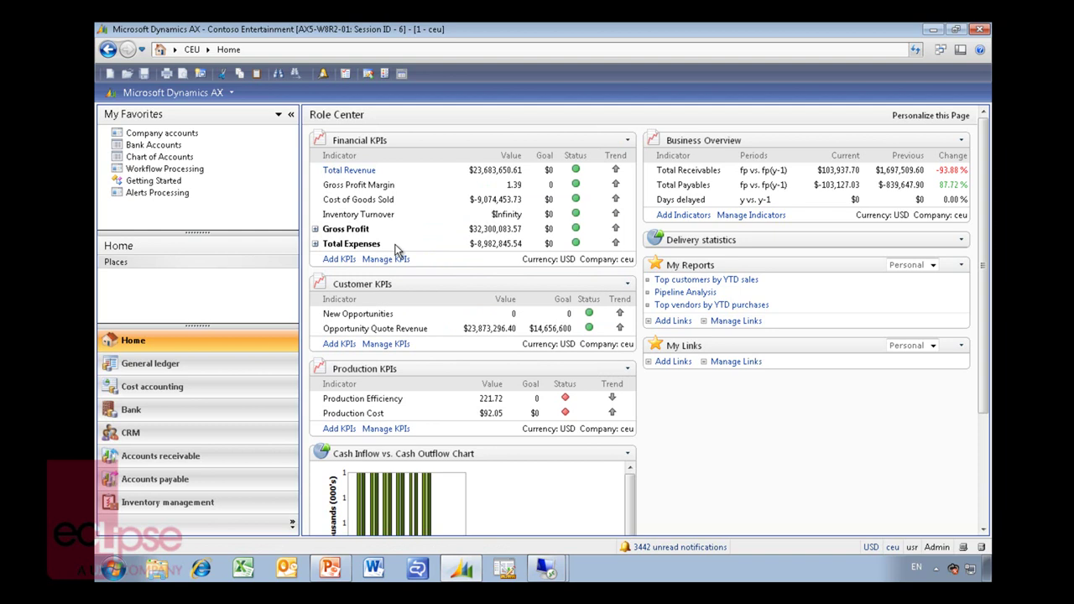
pyautogui.click(316, 245)
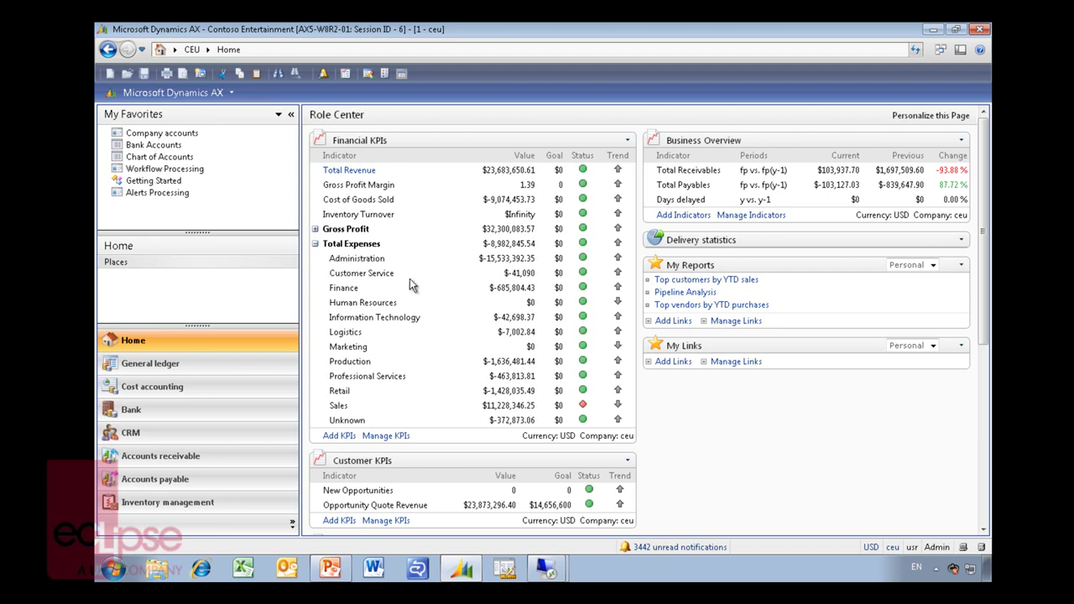
pyautogui.click(316, 244)
pyautogui.click(315, 230)
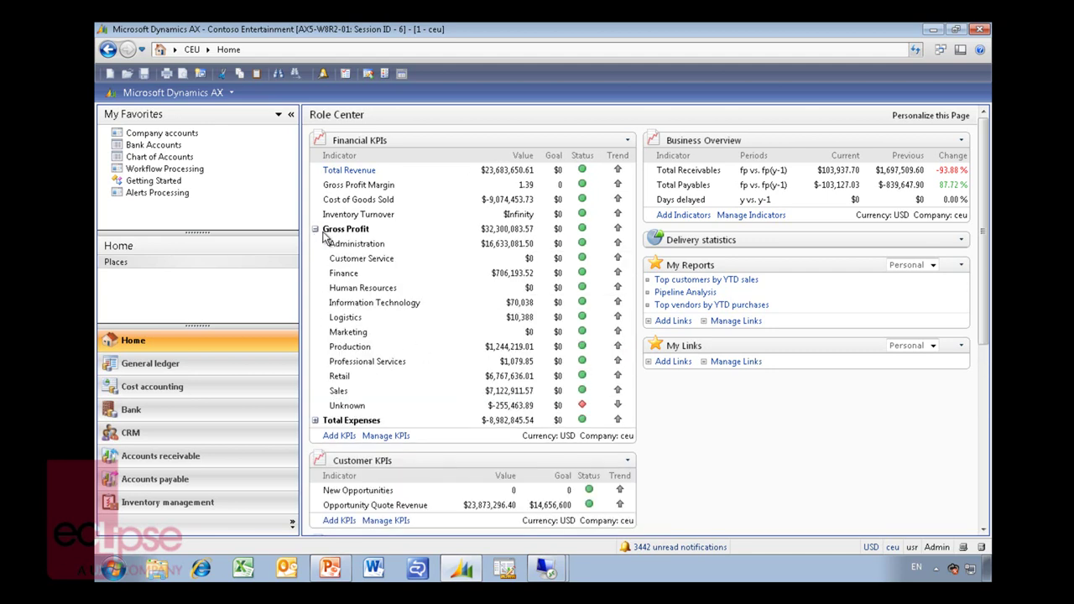
pyautogui.click(316, 230)
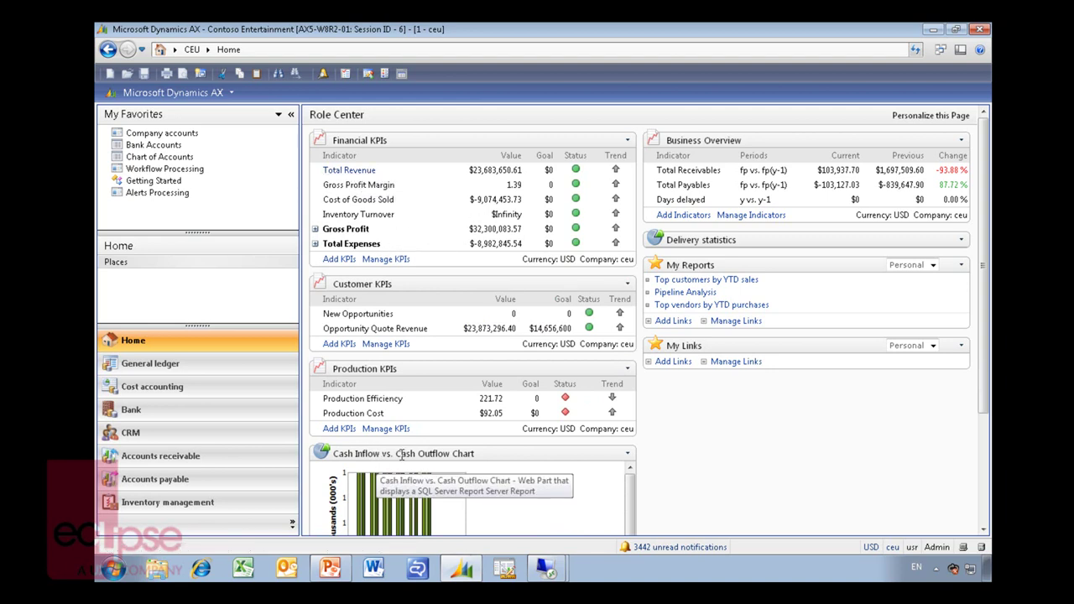
pyautogui.click(203, 570)
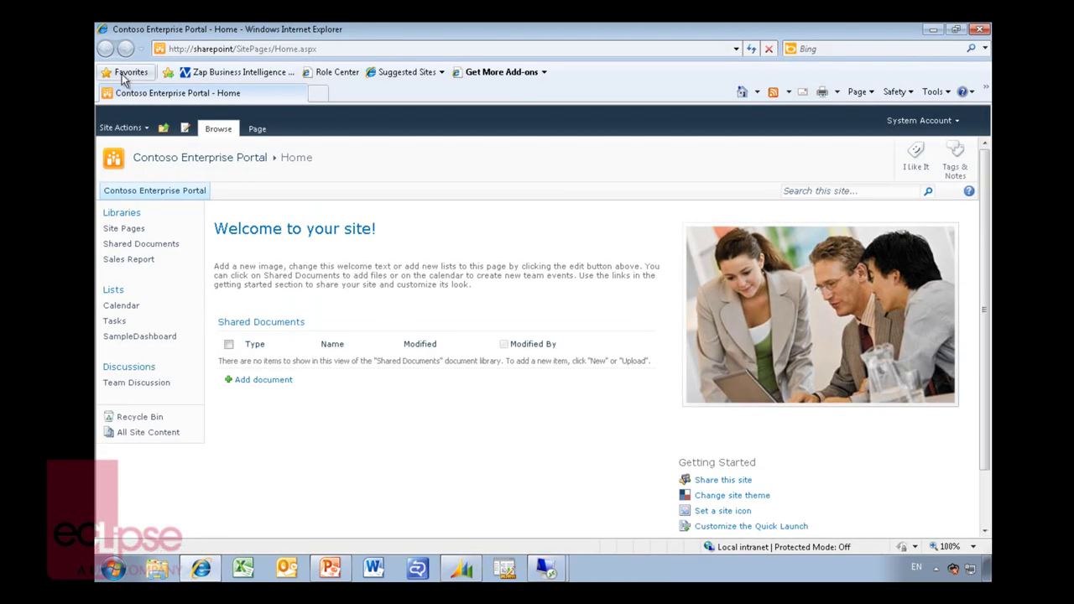
# Step: Open Report Manager from Favorites and browse the Dynamics report folder
pyautogui.click(126, 73)
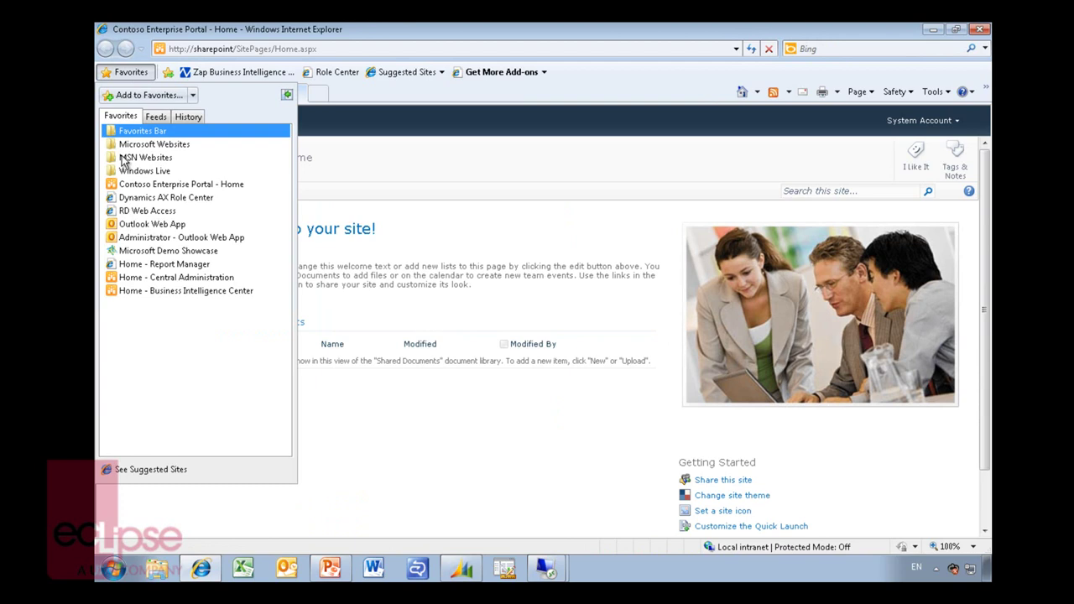
pyautogui.click(172, 265)
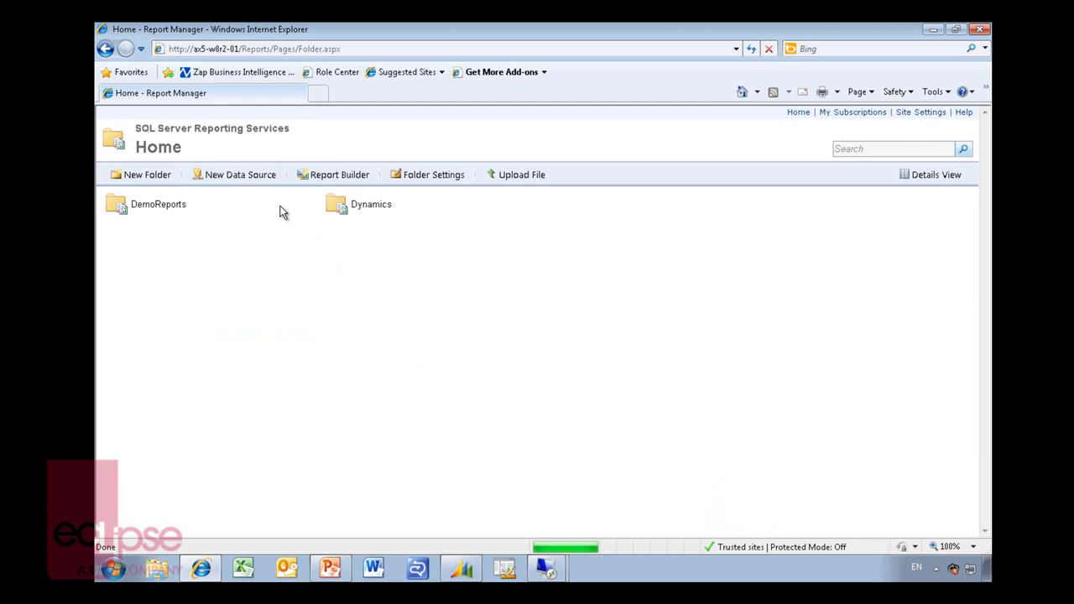
pyautogui.click(375, 207)
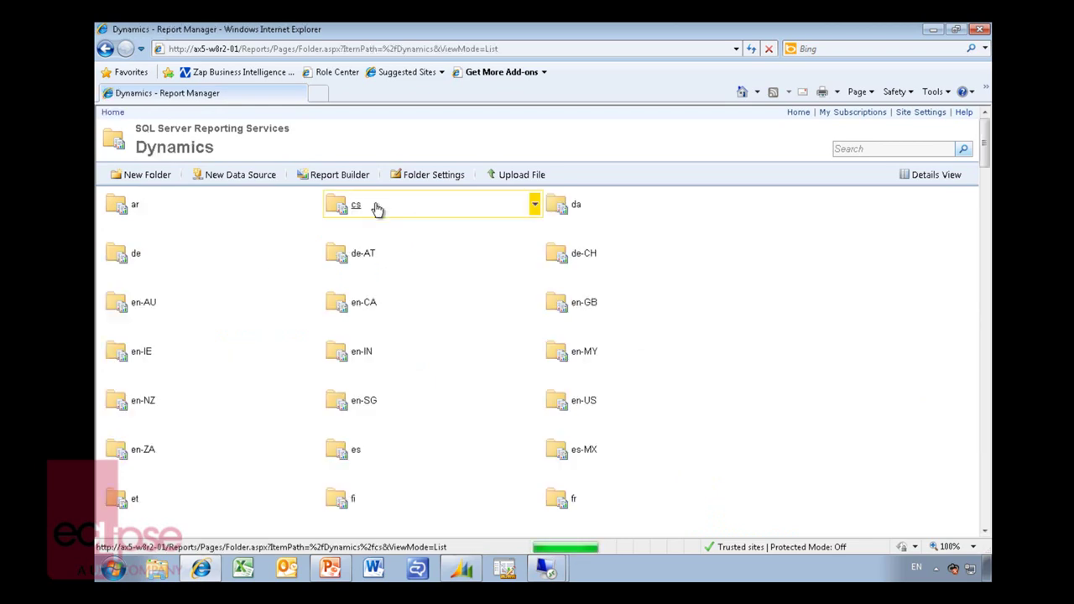
pyautogui.scroll(-5, 866, 369)
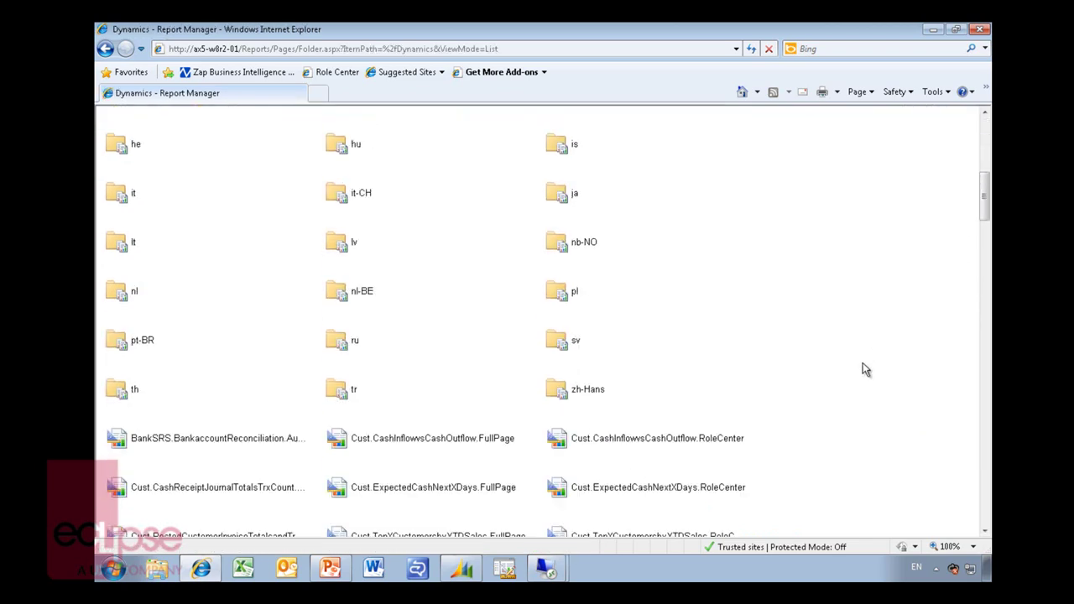
pyautogui.scroll(-2, 864, 373)
pyautogui.scroll(-3, 853, 382)
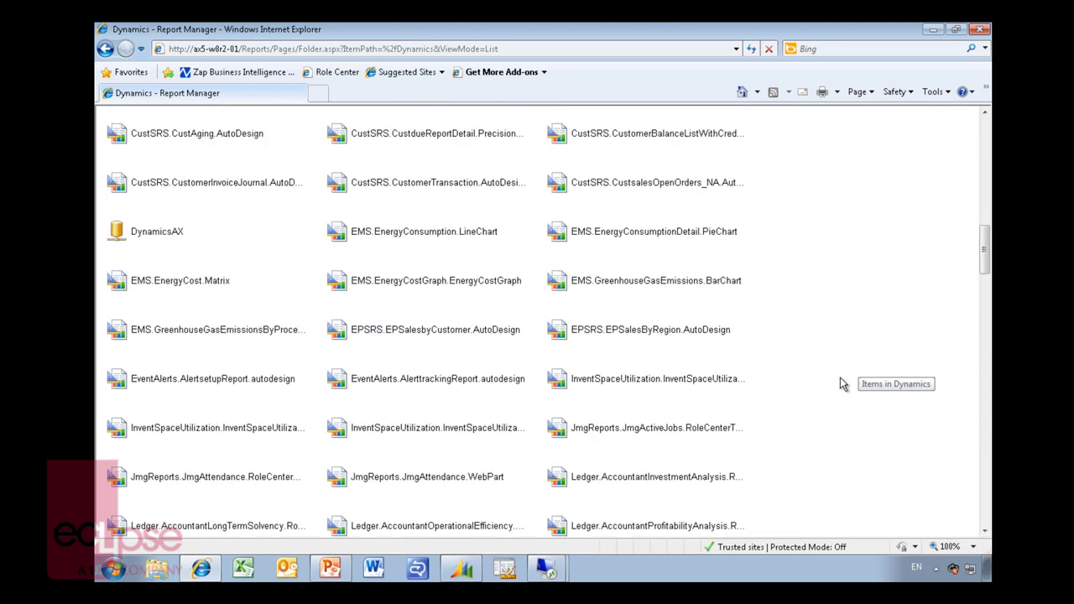
pyautogui.scroll(-2, 840, 369)
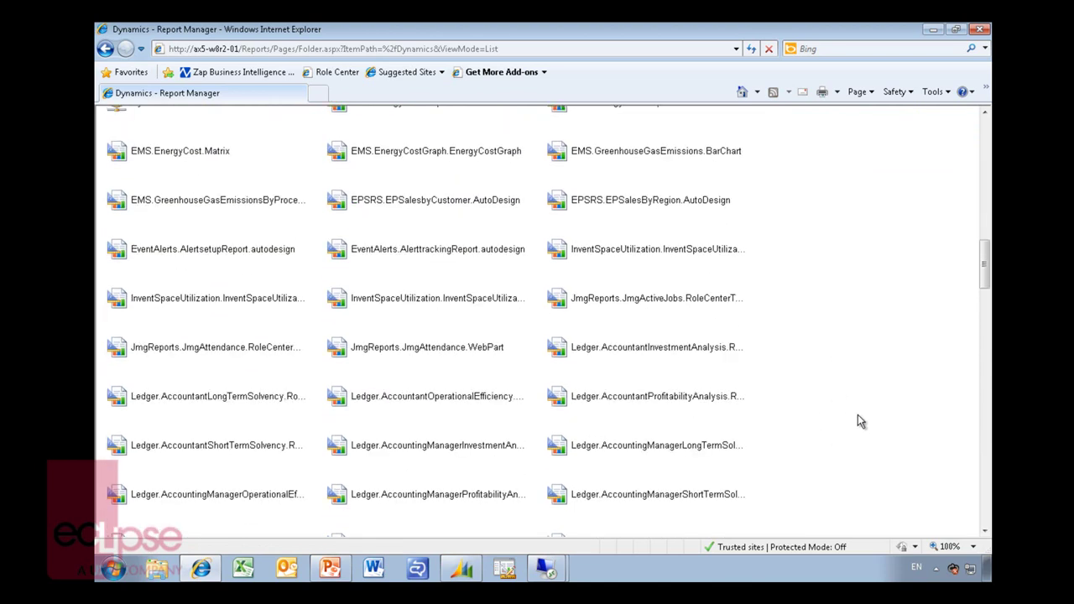
pyautogui.scroll(-2, 858, 421)
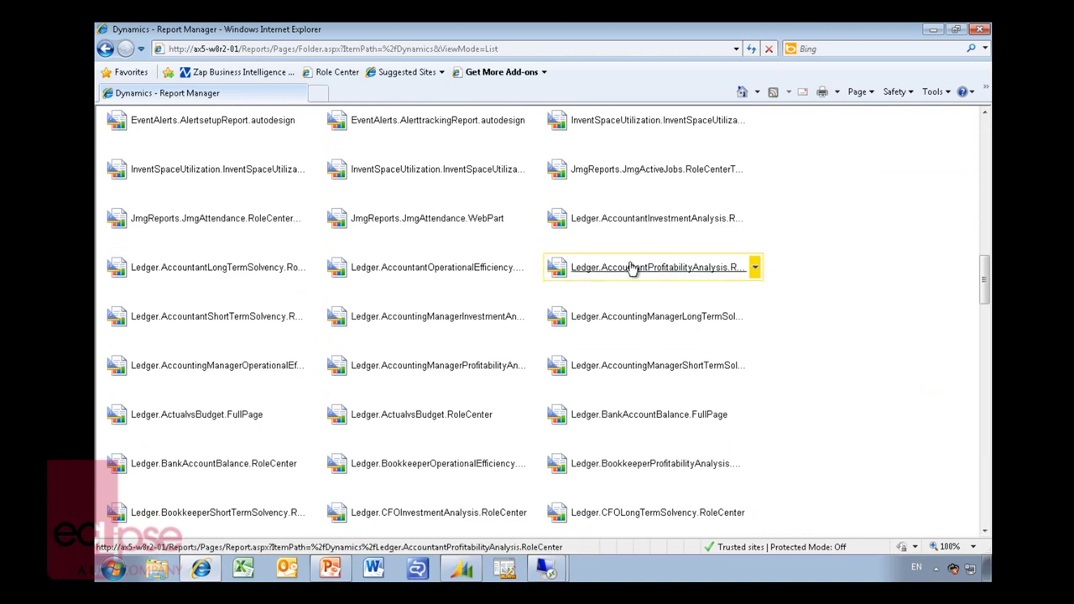
# Step: Copy the Ledger.AccountantProfitabilityAnalysis.RoleCenter report's URL from its Properties dialog
pyautogui.rightClick(633, 267)
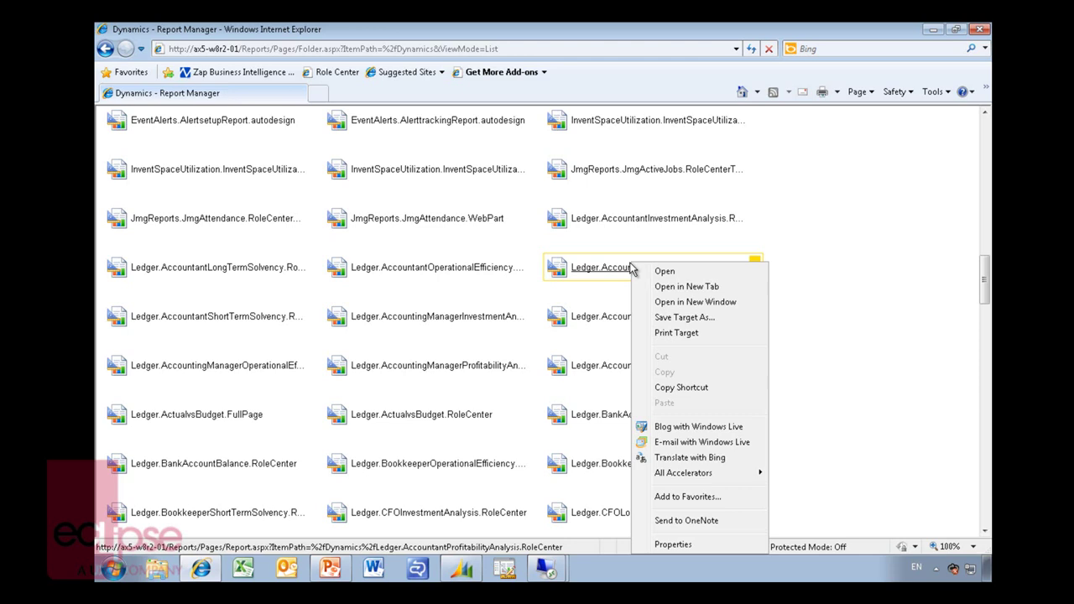
pyautogui.click(690, 544)
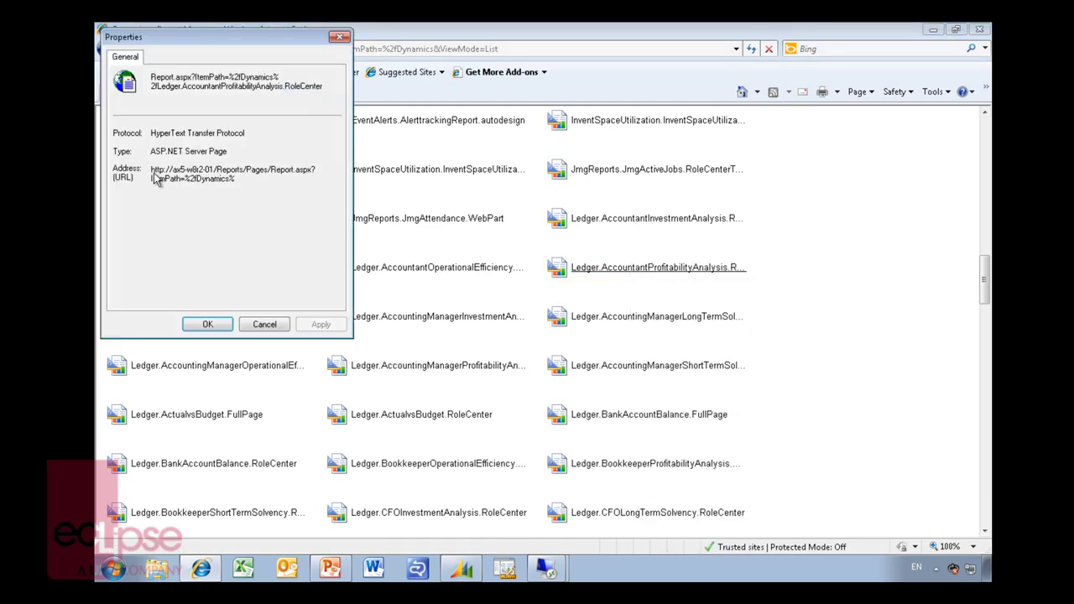
pyautogui.moveTo(152, 176); pyautogui.dragTo(329, 221)
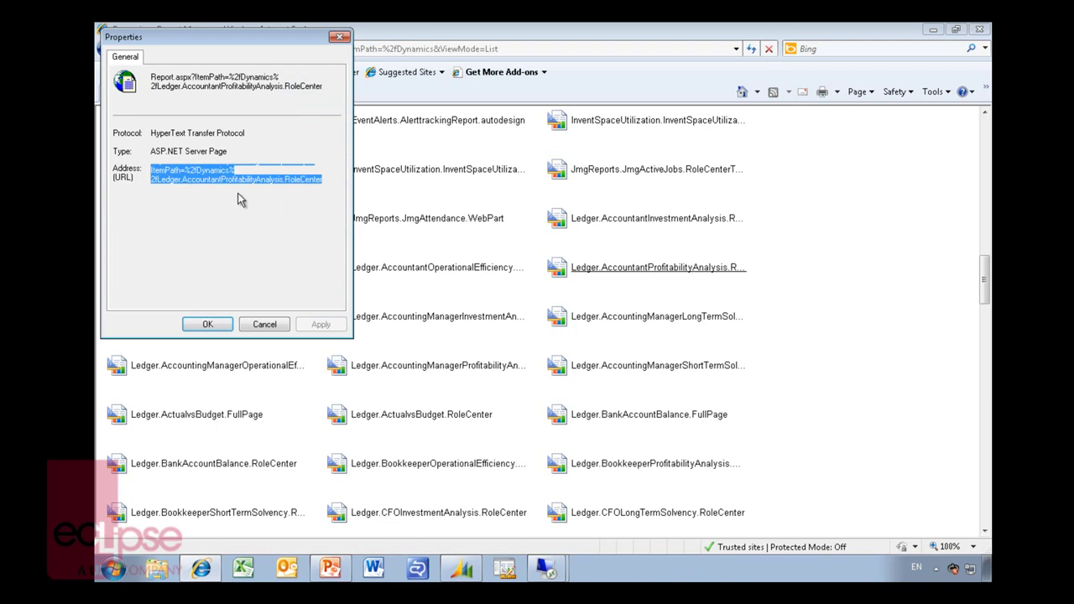
pyautogui.click(265, 327)
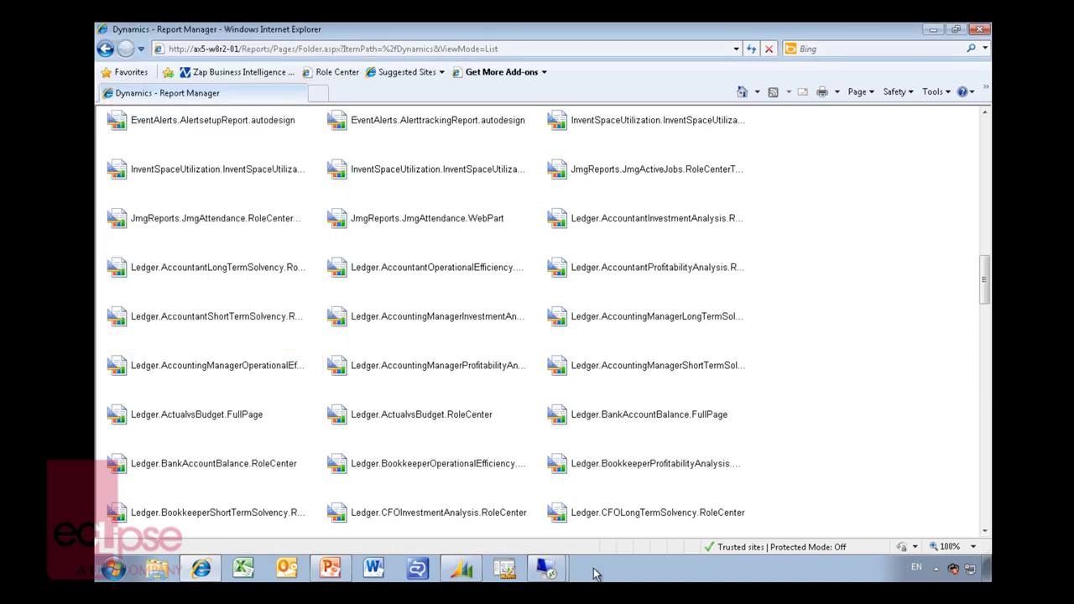
# Step: Set the copied profitability report URL as Gross Profit Margin's report link and save
pyautogui.click(466, 564)
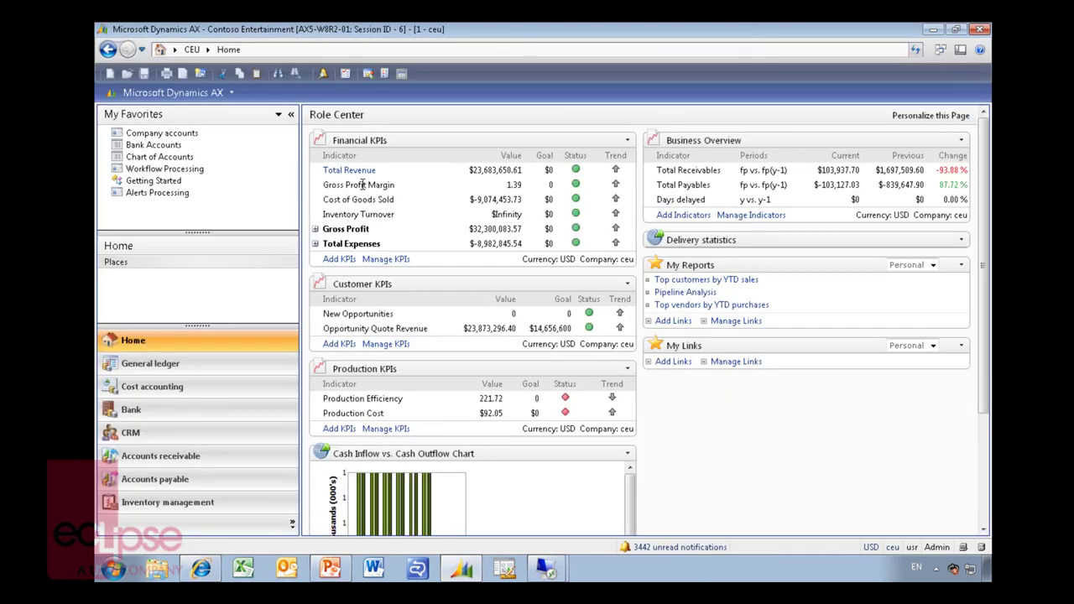
pyautogui.click(384, 259)
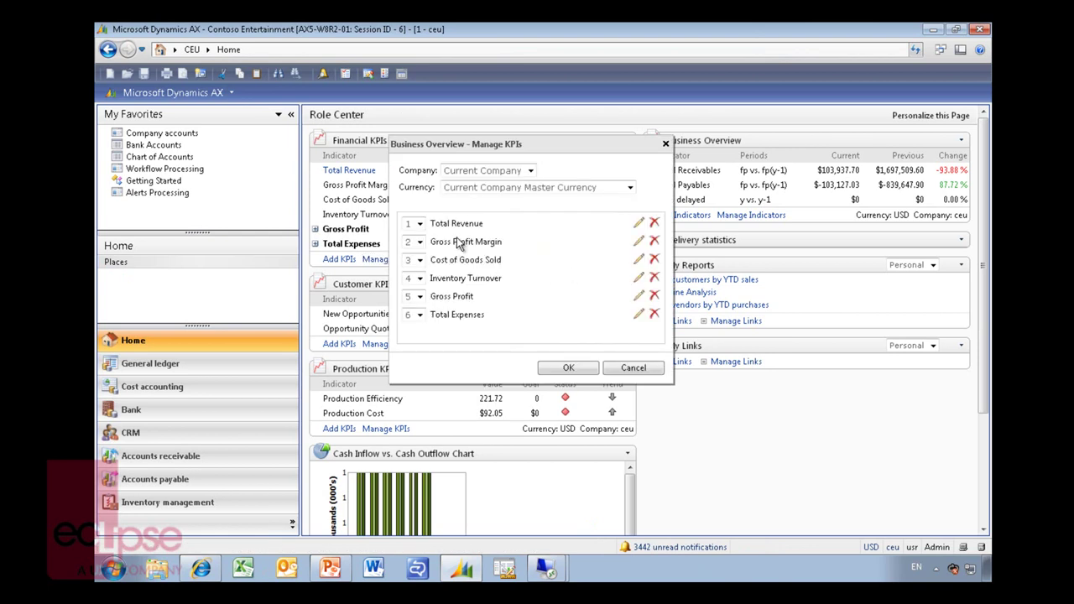
pyautogui.click(639, 242)
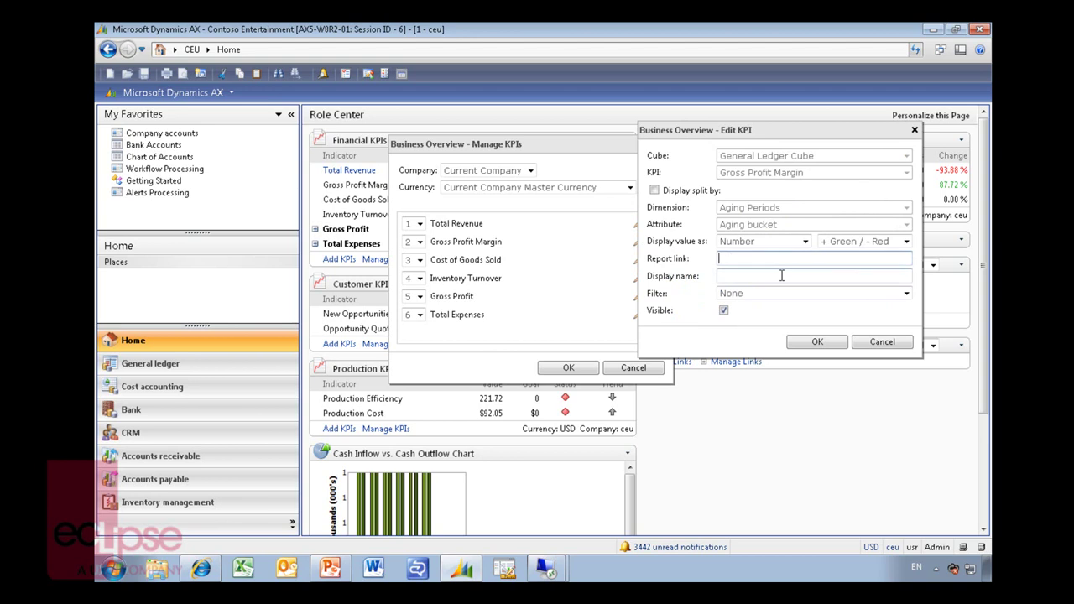
pyautogui.hotkey('ctrl', 'v')
pyautogui.click(817, 341)
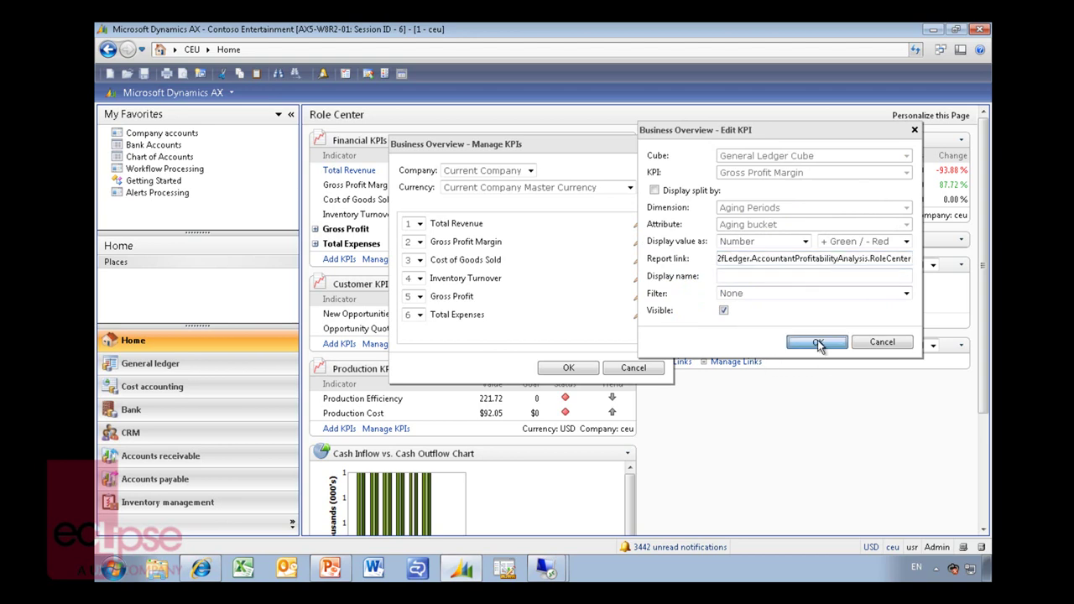
pyautogui.click(577, 369)
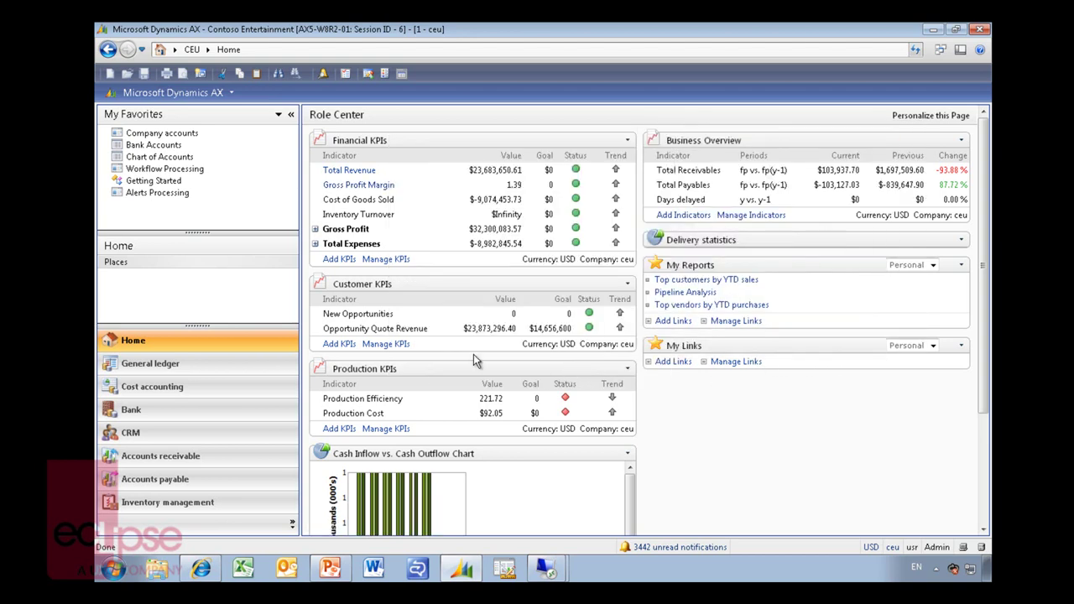
pyautogui.click(351, 187)
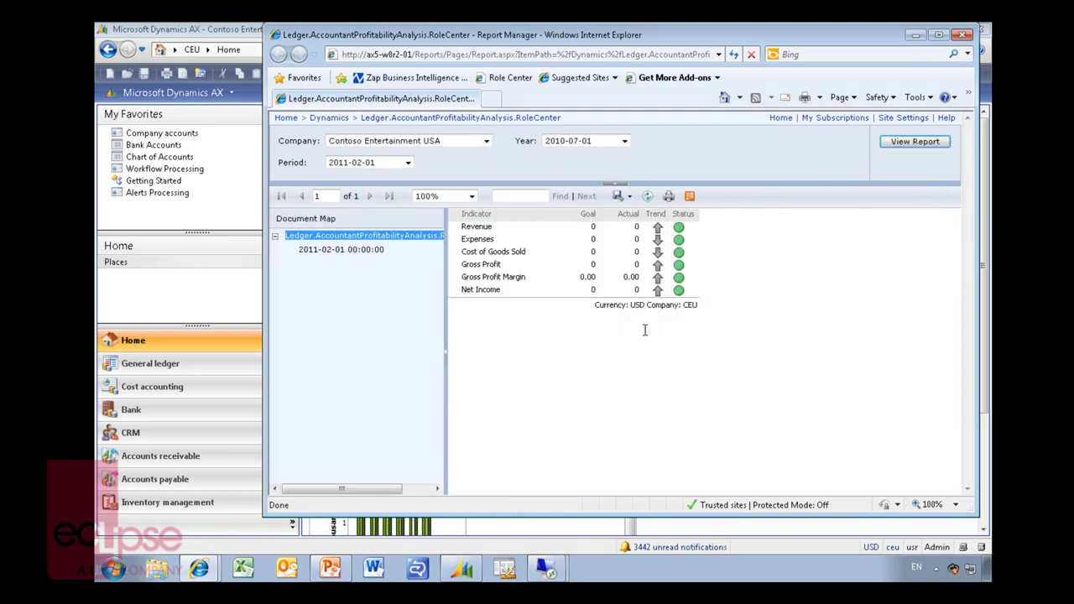
pyautogui.click(963, 35)
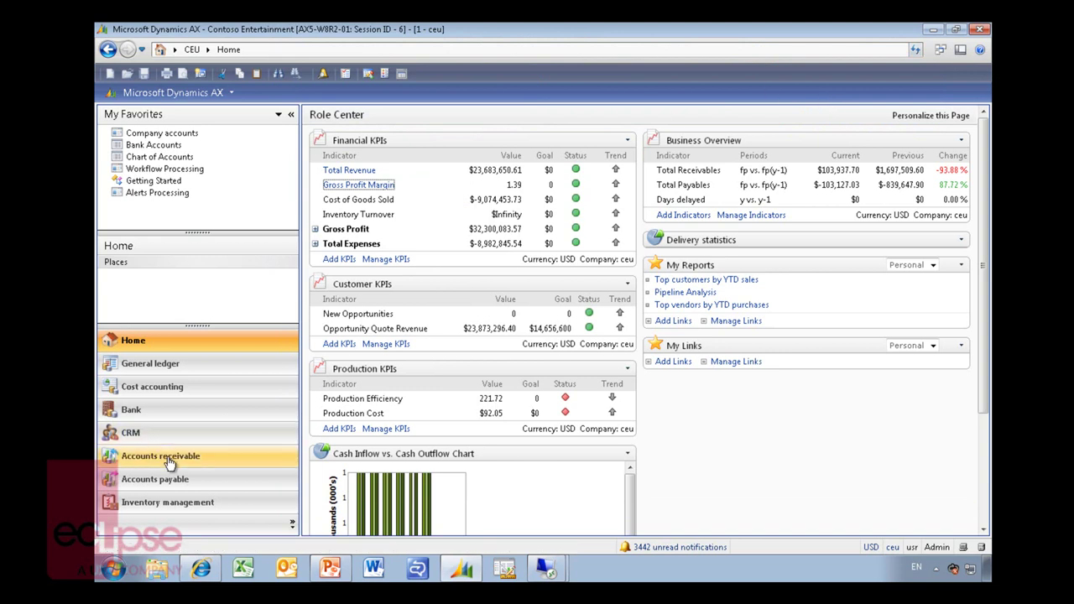
# Step: In SharePoint, open the Sales Report library and view the OpportunityData workbook
pyautogui.click(202, 570)
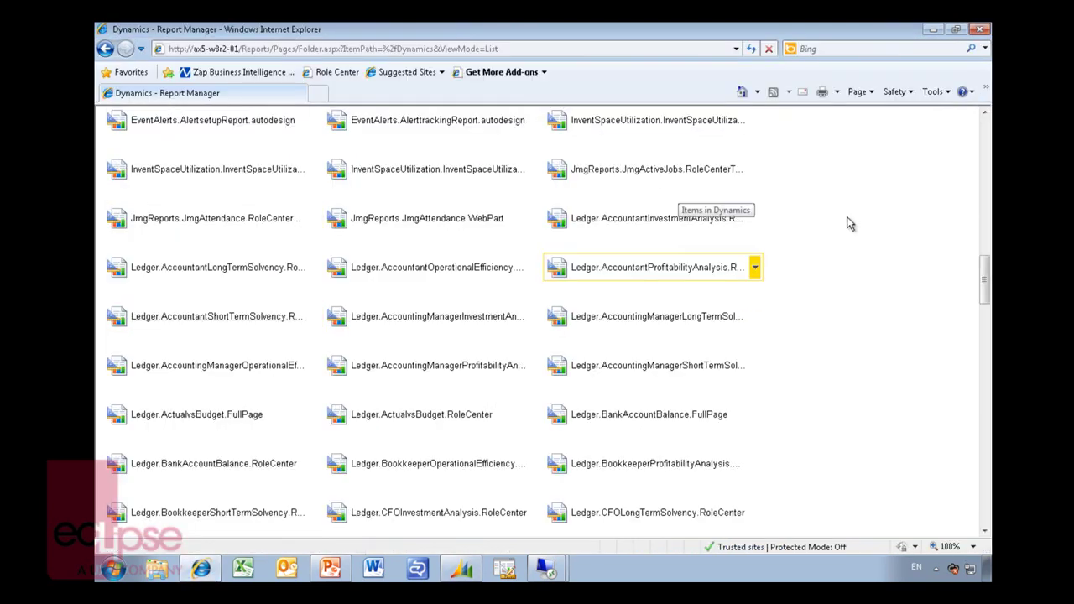
pyautogui.moveTo(987, 285); pyautogui.dragTo(965, 125)
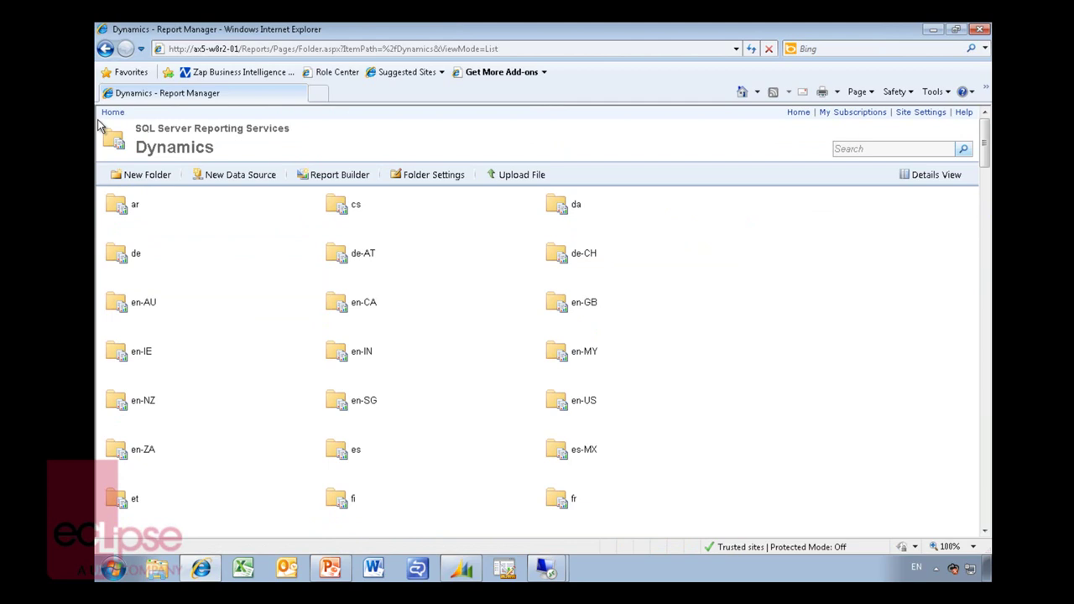
pyautogui.click(742, 91)
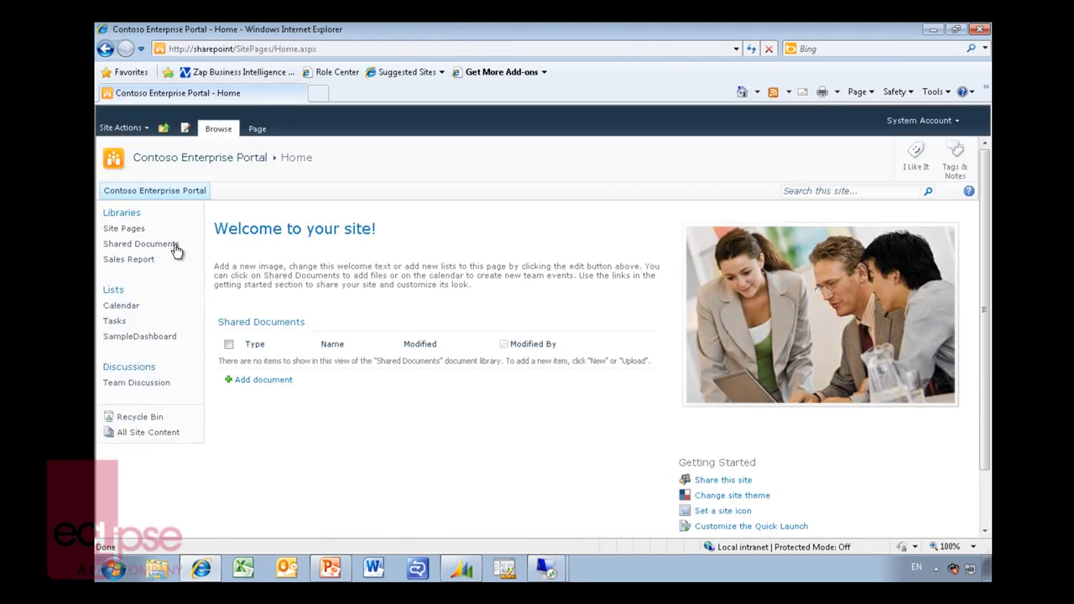
pyautogui.click(134, 261)
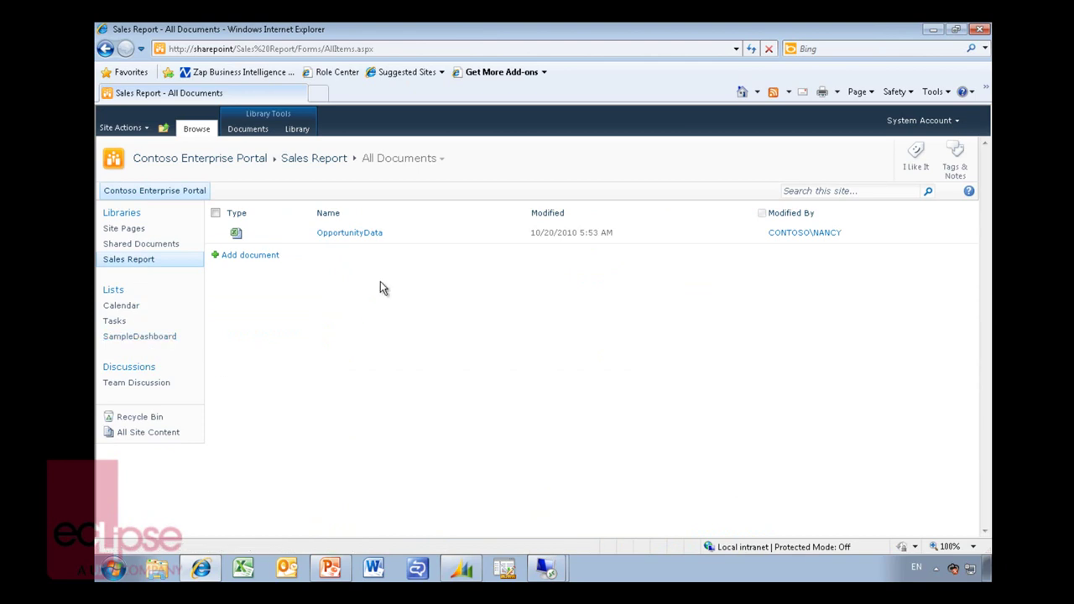
pyautogui.click(358, 236)
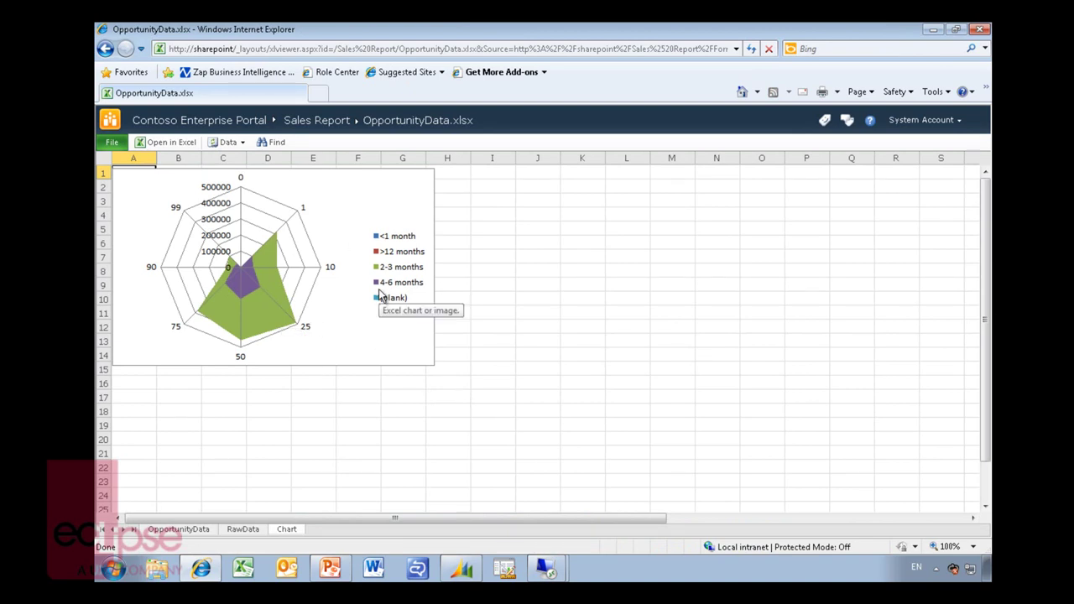
pyautogui.click(105, 50)
# Step: Copy the OpportunityData workbook's URL from its Properties and return to Dynamics AX
pyautogui.rightClick(347, 234)
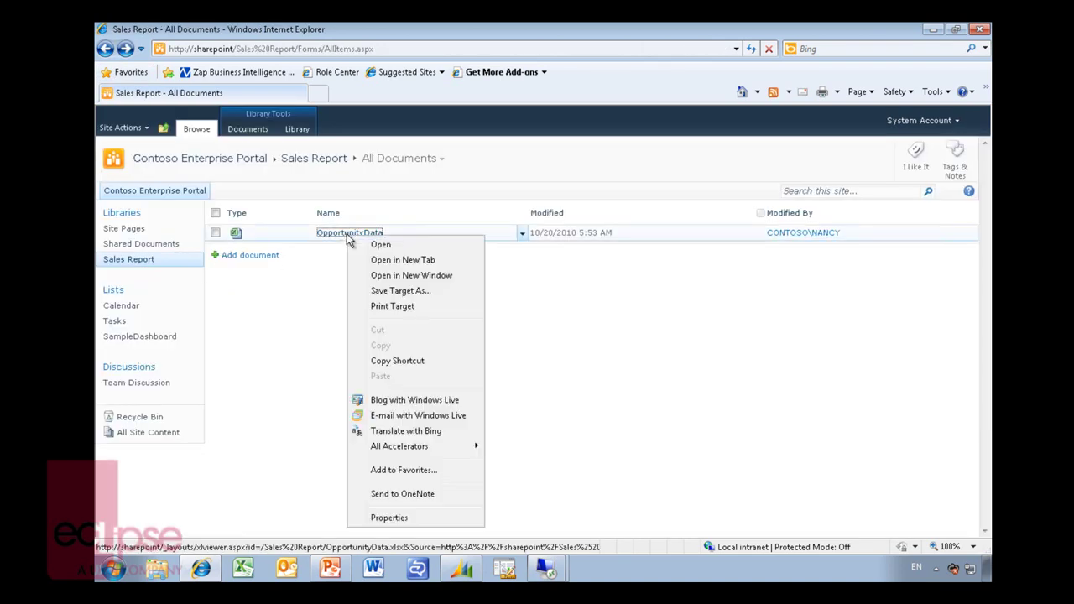
pyautogui.click(417, 519)
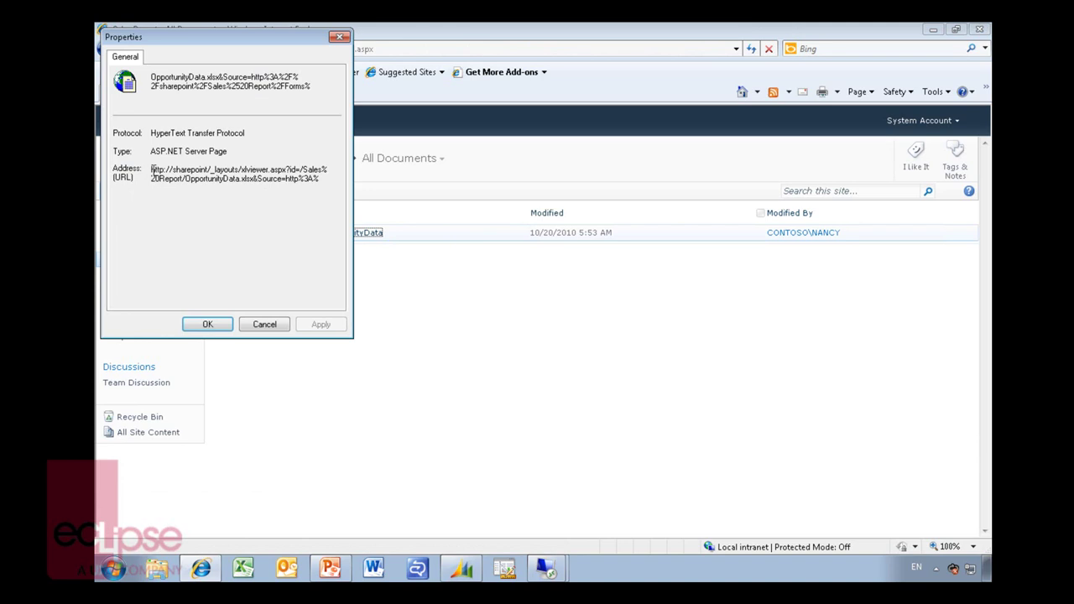
pyautogui.moveTo(154, 171); pyautogui.dragTo(344, 238)
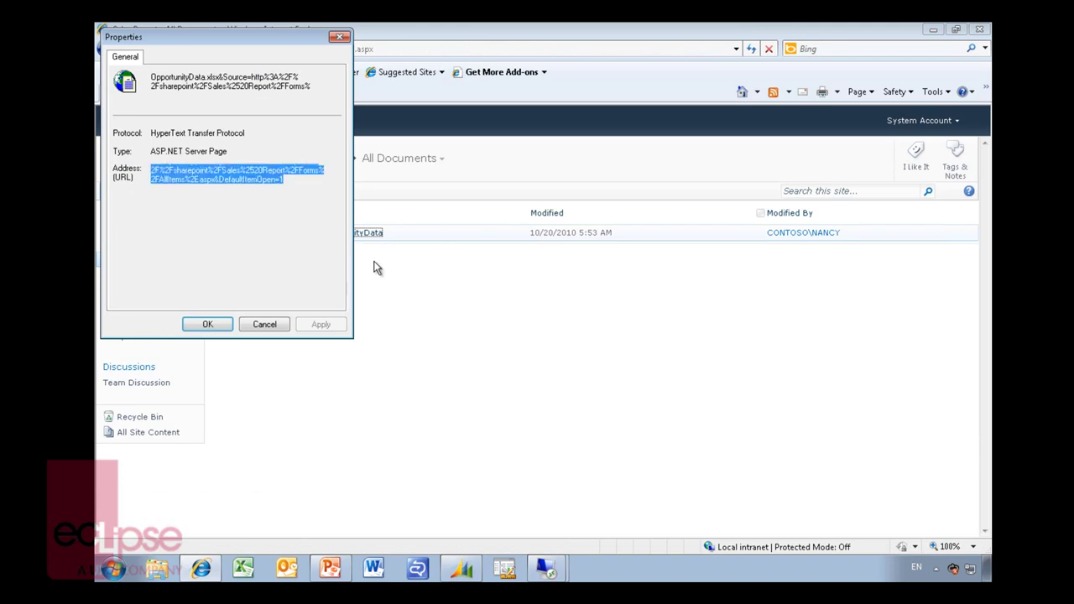
pyautogui.click(277, 326)
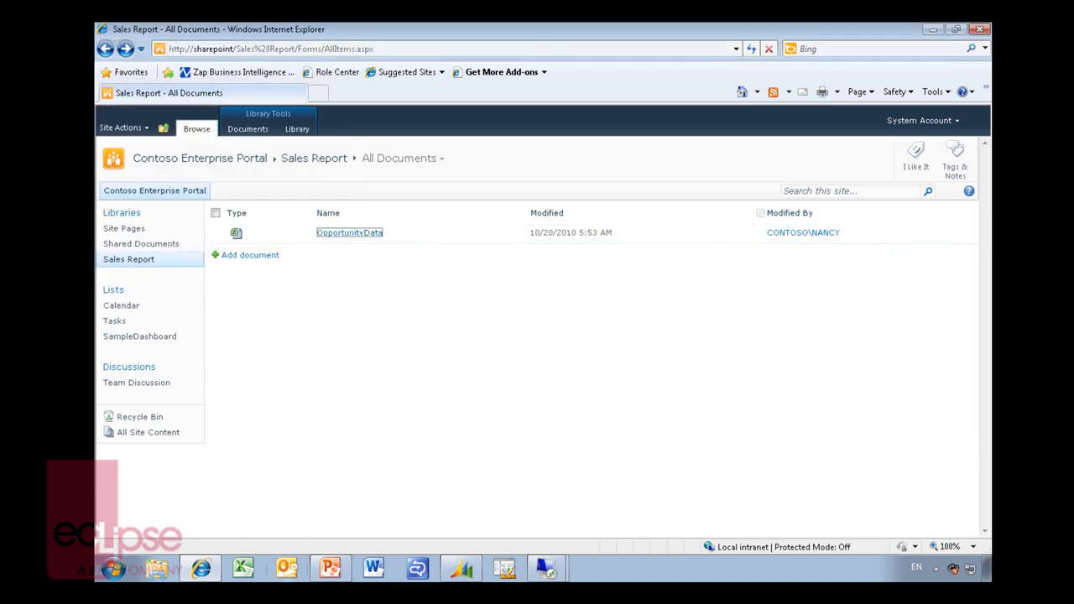
pyautogui.click(470, 574)
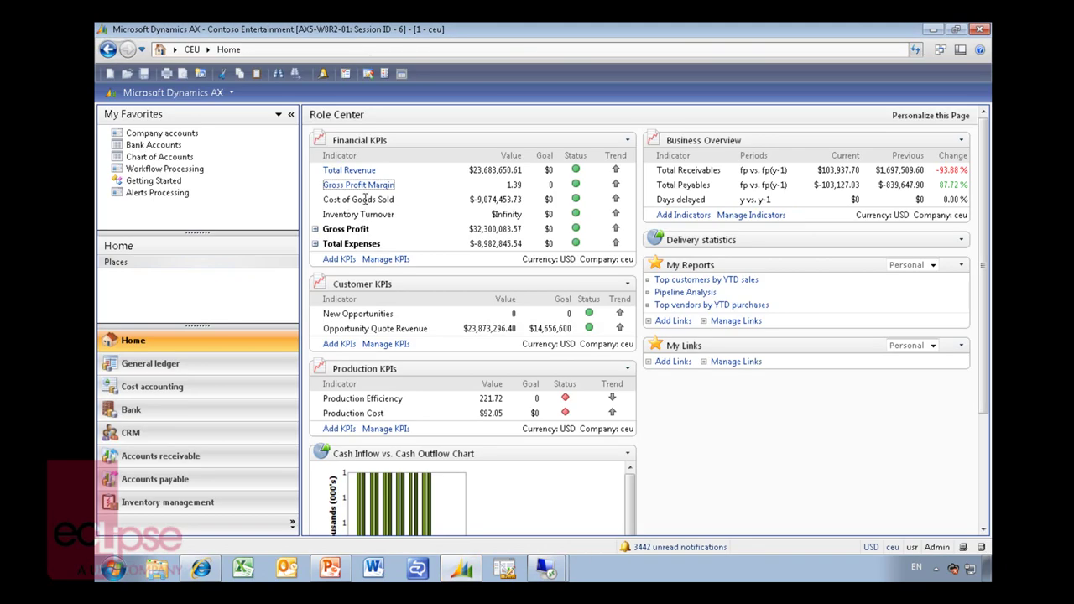
# Step: Set Cost of Goods Sold's report link to the OpportunityData URL, test it, close the workbook
pyautogui.click(382, 259)
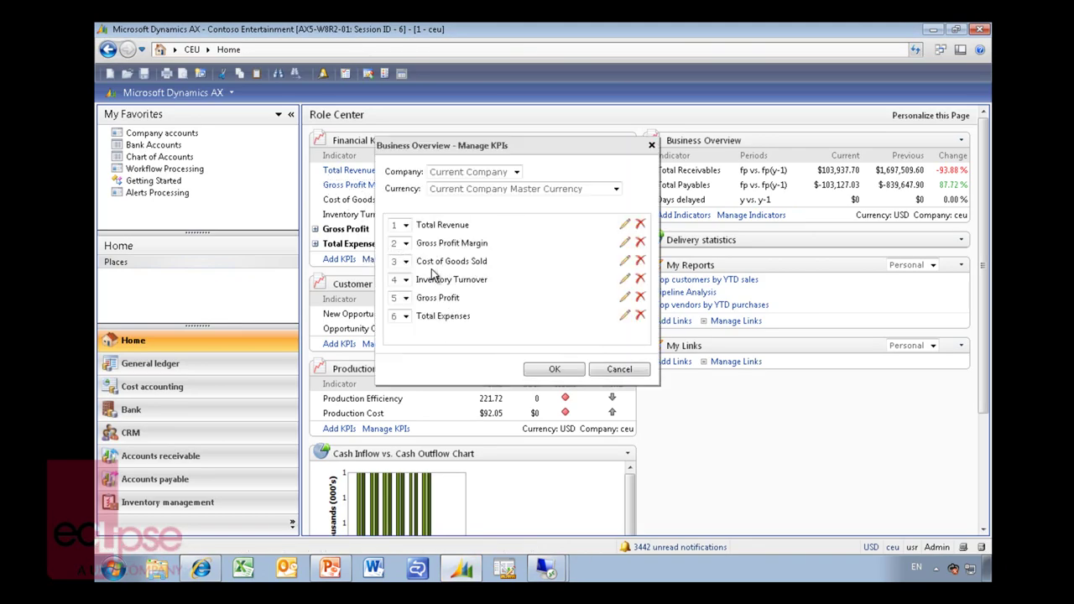
pyautogui.click(625, 261)
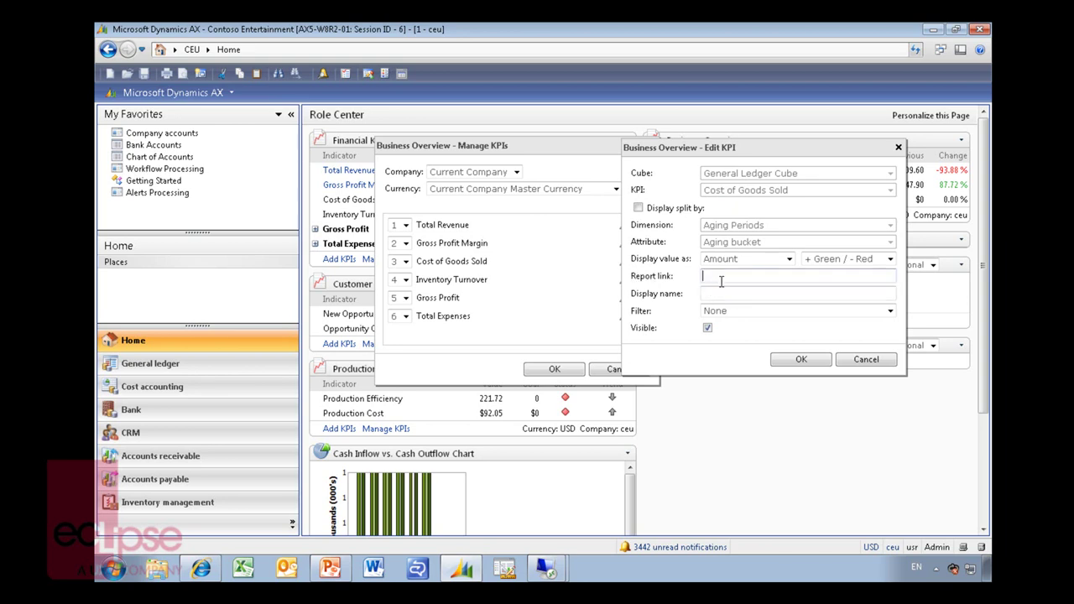
pyautogui.hotkey('ctrl', 'v')
pyautogui.click(801, 360)
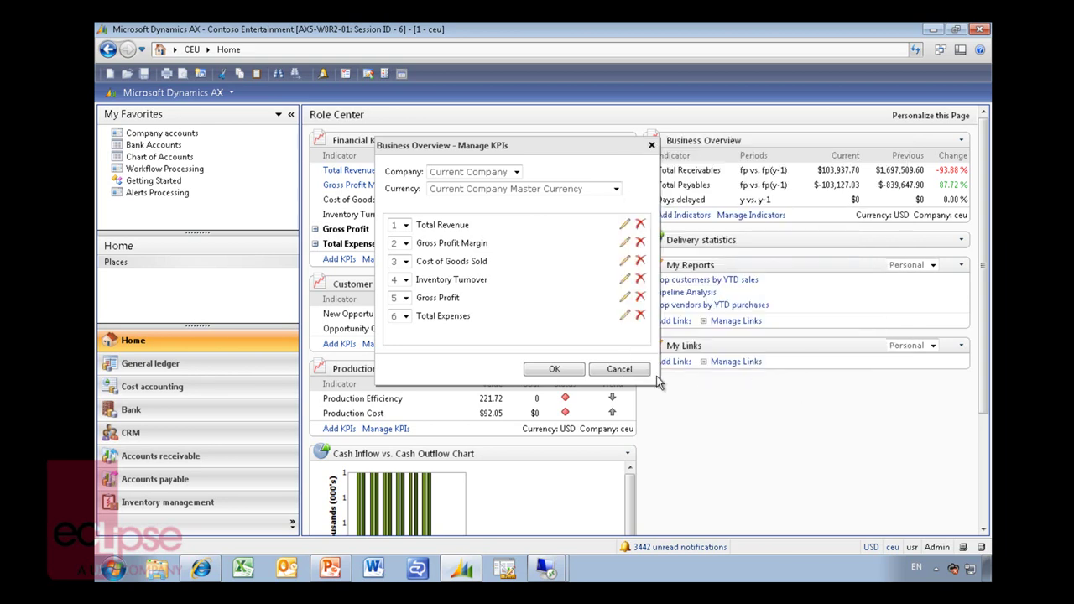
pyautogui.click(557, 371)
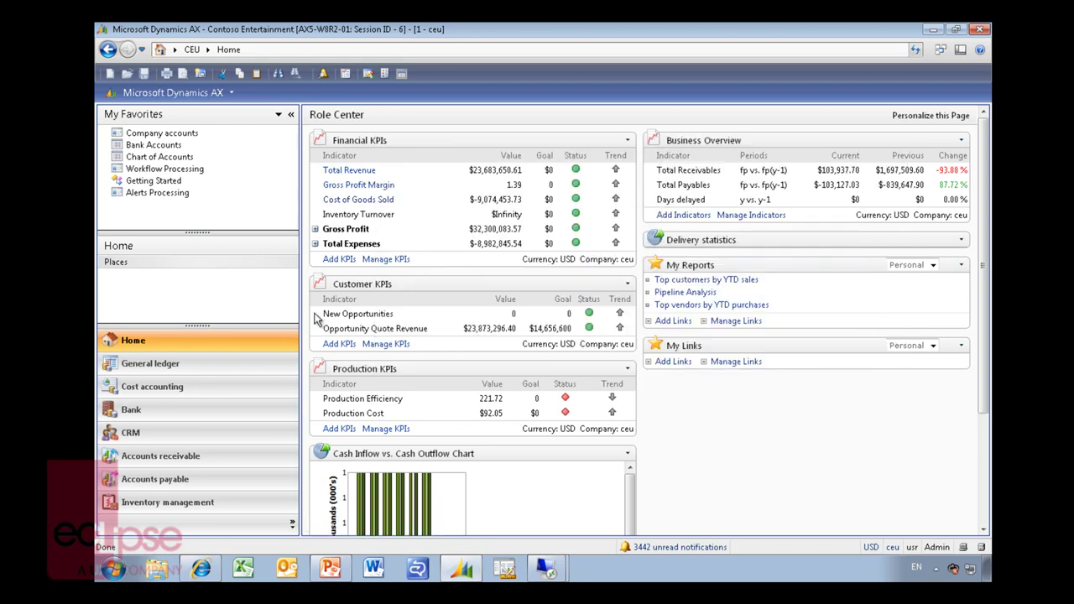
pyautogui.click(363, 200)
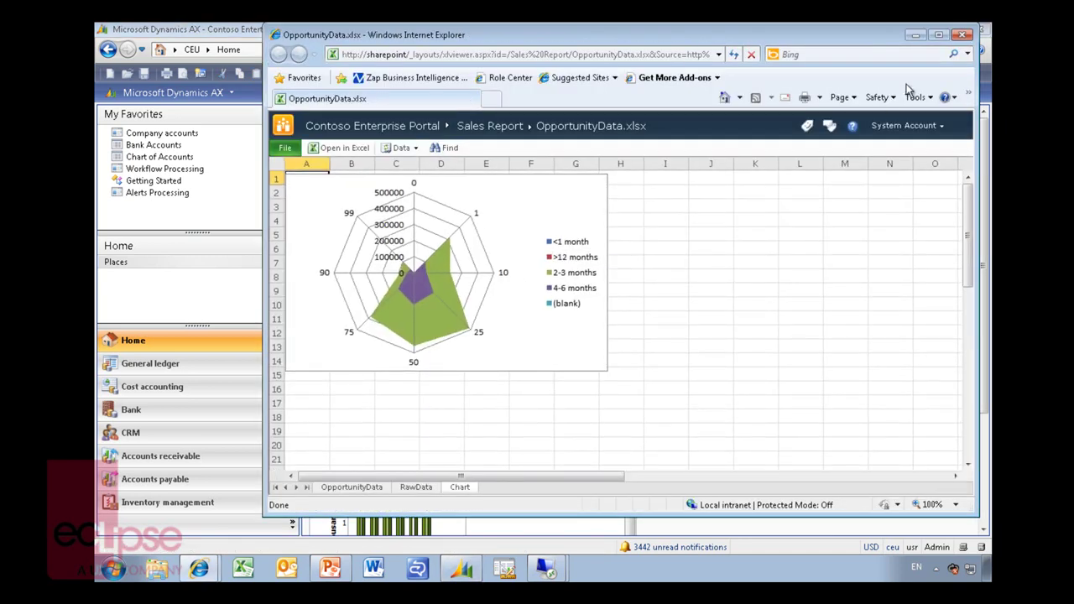
pyautogui.click(961, 36)
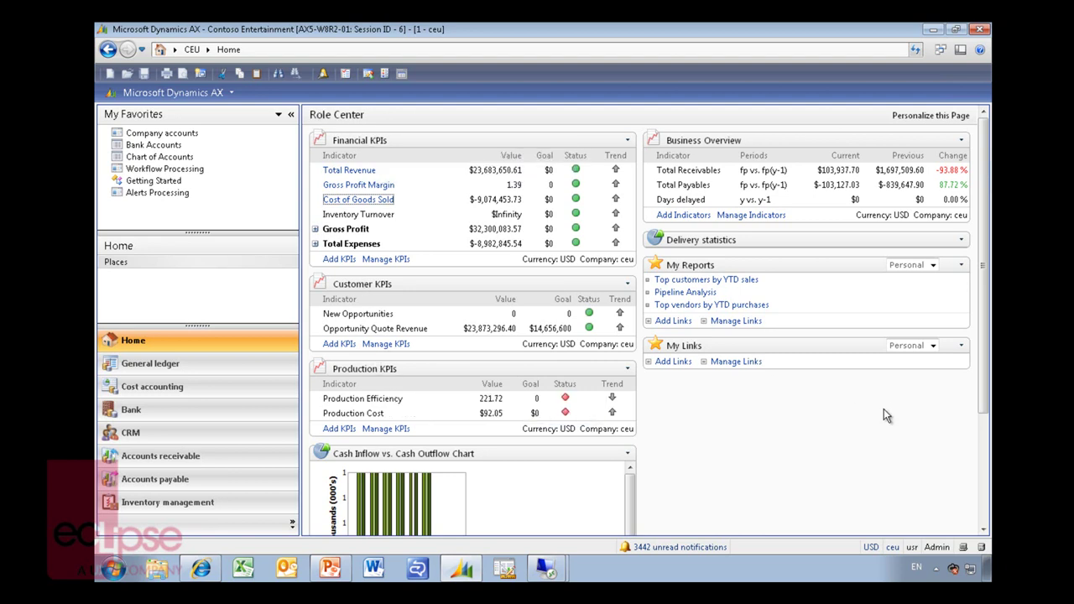
pyautogui.scroll(-5, 884, 409)
pyautogui.scroll(5, 883, 412)
pyautogui.moveTo(550, 574)
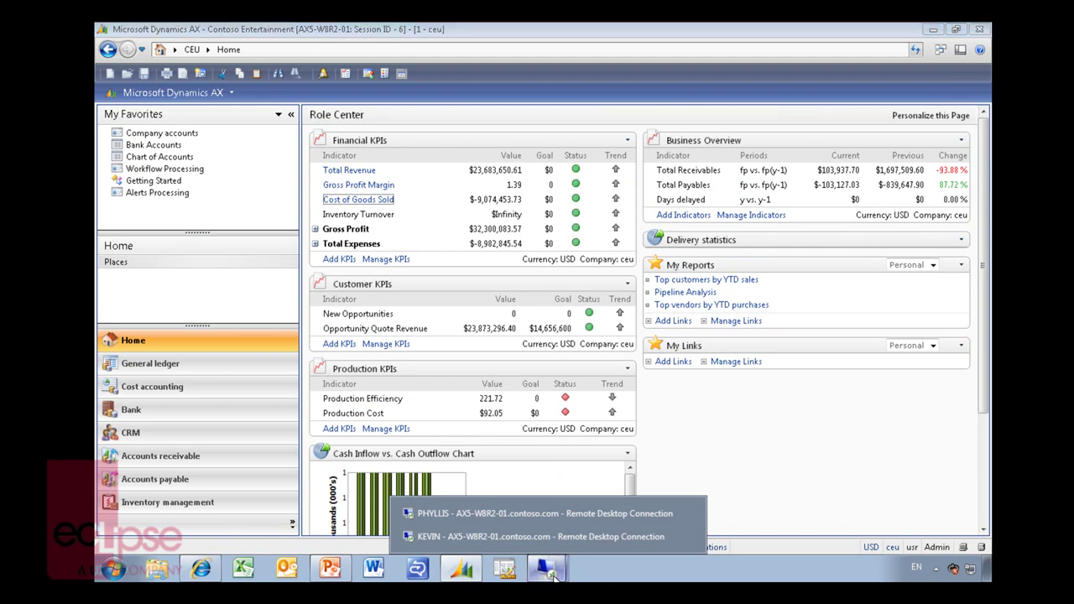
pyautogui.click(524, 515)
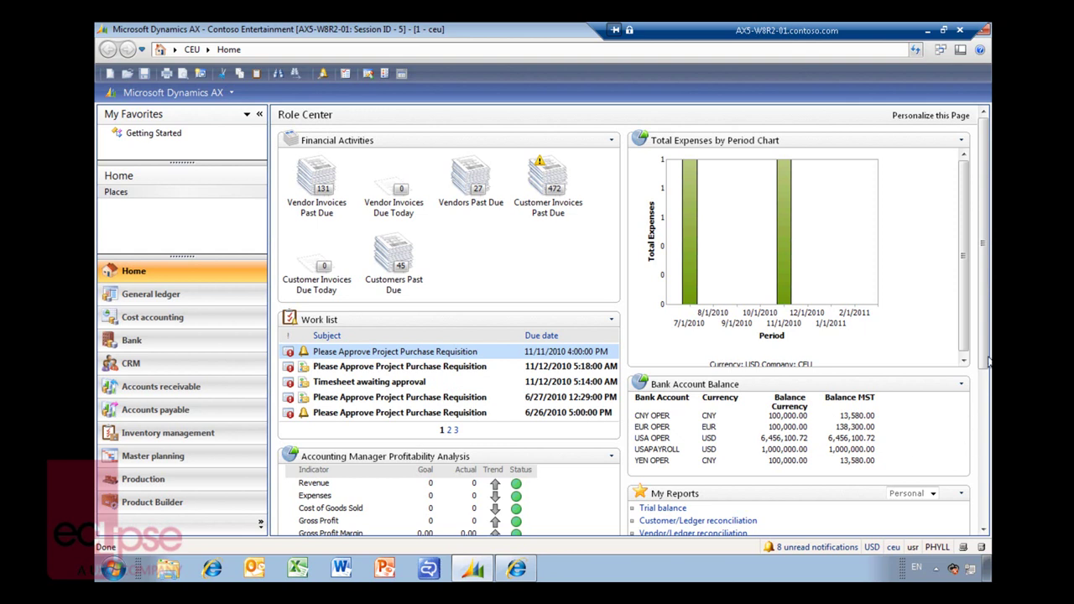
pyautogui.moveTo(989, 369); pyautogui.dragTo(987, 504)
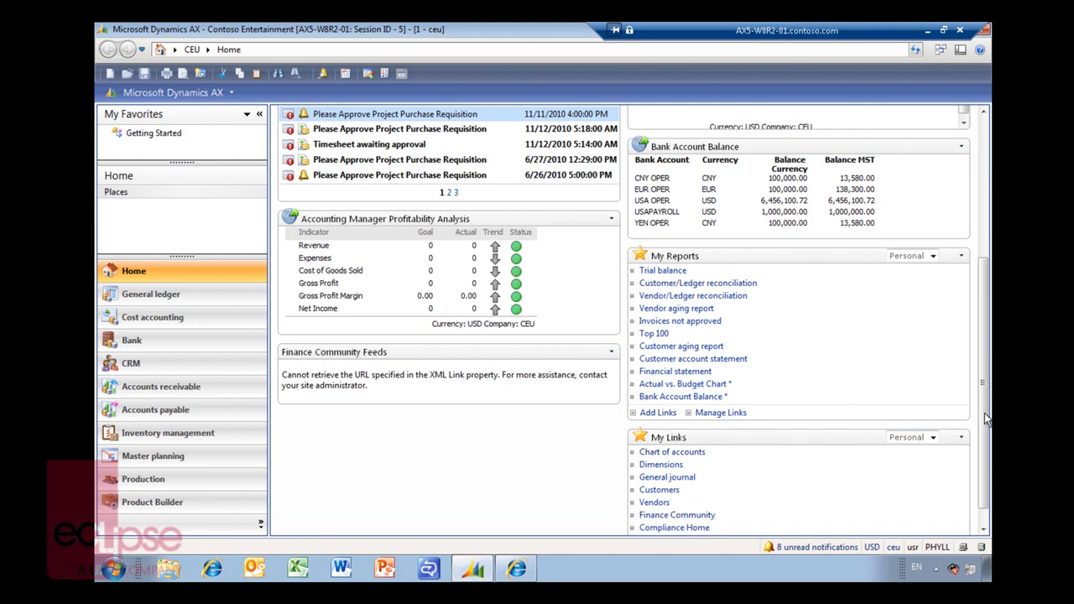
pyautogui.moveTo(987, 419); pyautogui.dragTo(987, 279)
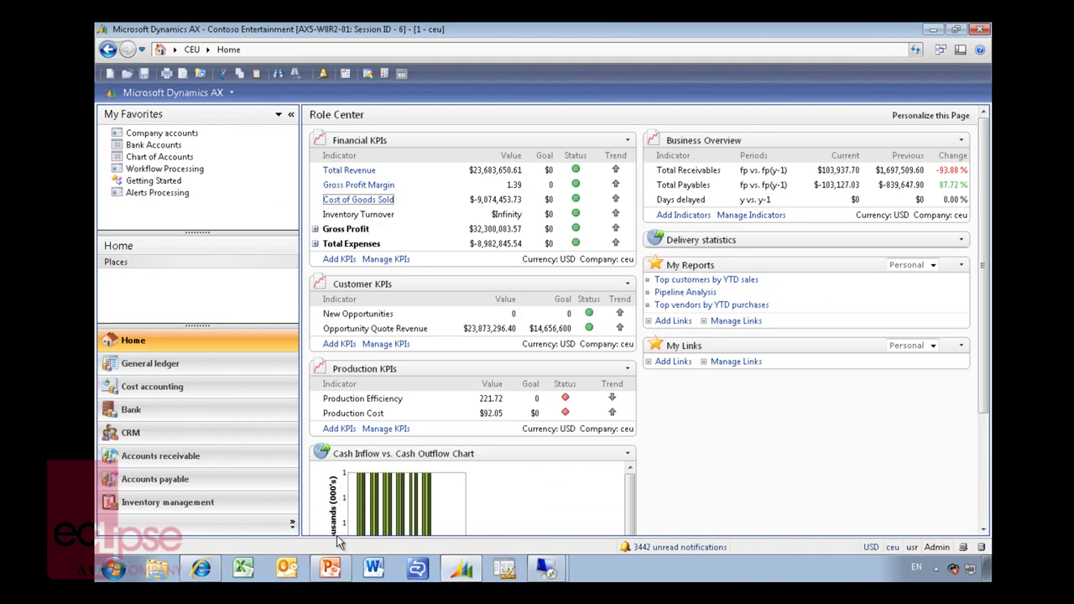
# Step: Switch to the second user's Remote Desktop session and scroll to the Regional Sales Report
pyautogui.moveTo(463, 567)
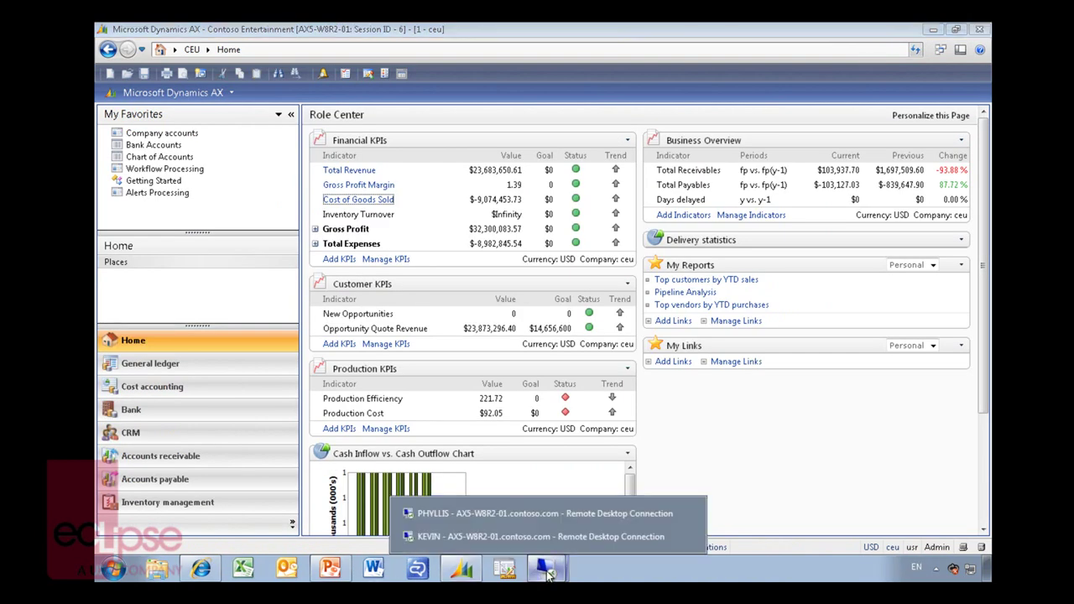
pyautogui.click(477, 544)
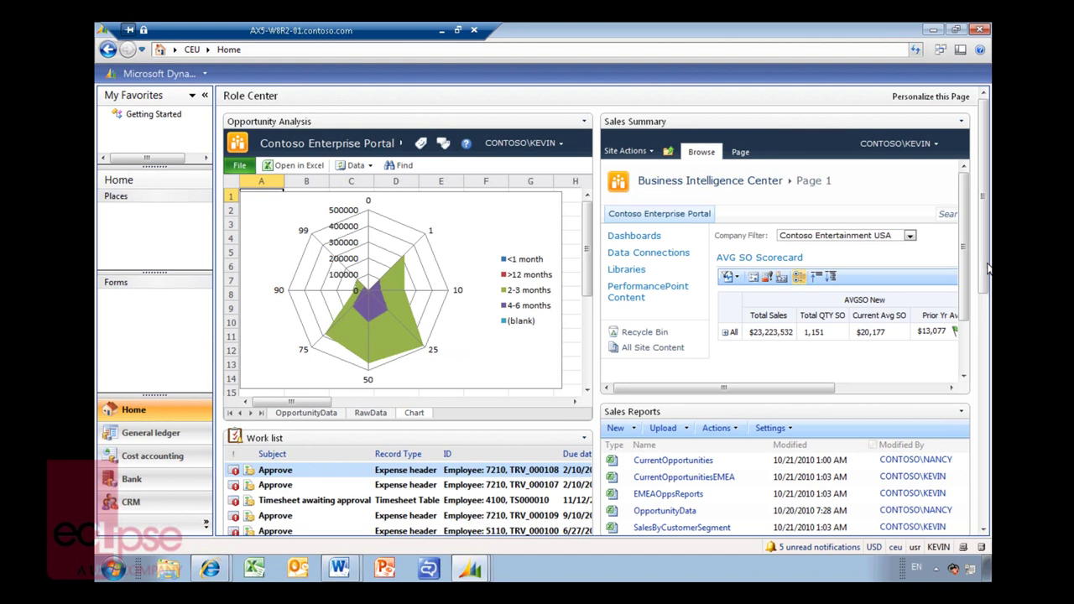
pyautogui.moveTo(989, 276); pyautogui.dragTo(988, 519)
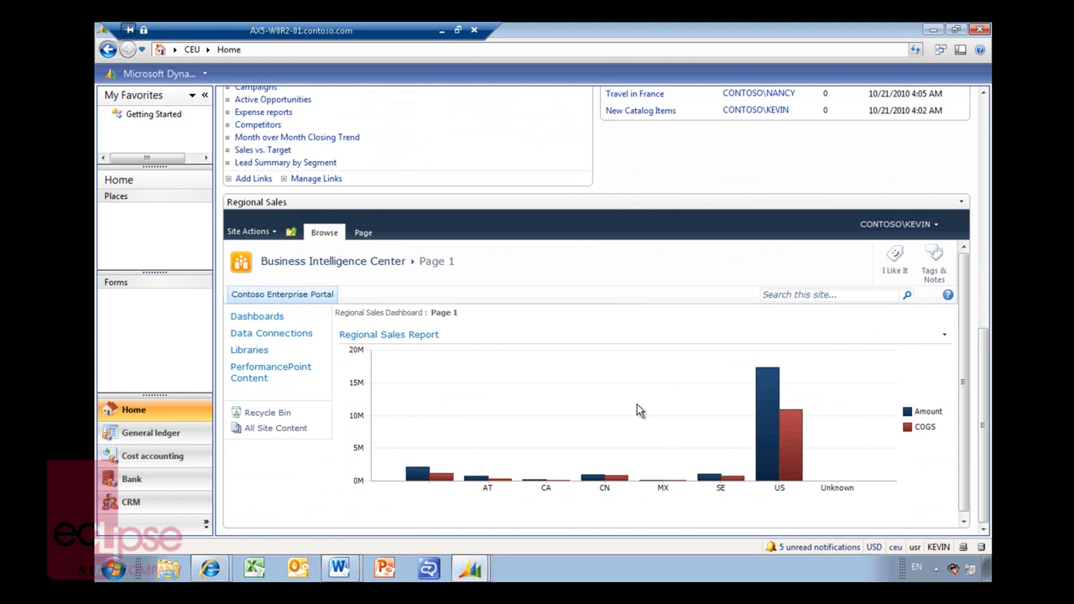
# Step: Drill the Regional Sales Report's US bar down to Department
pyautogui.rightClick(769, 408)
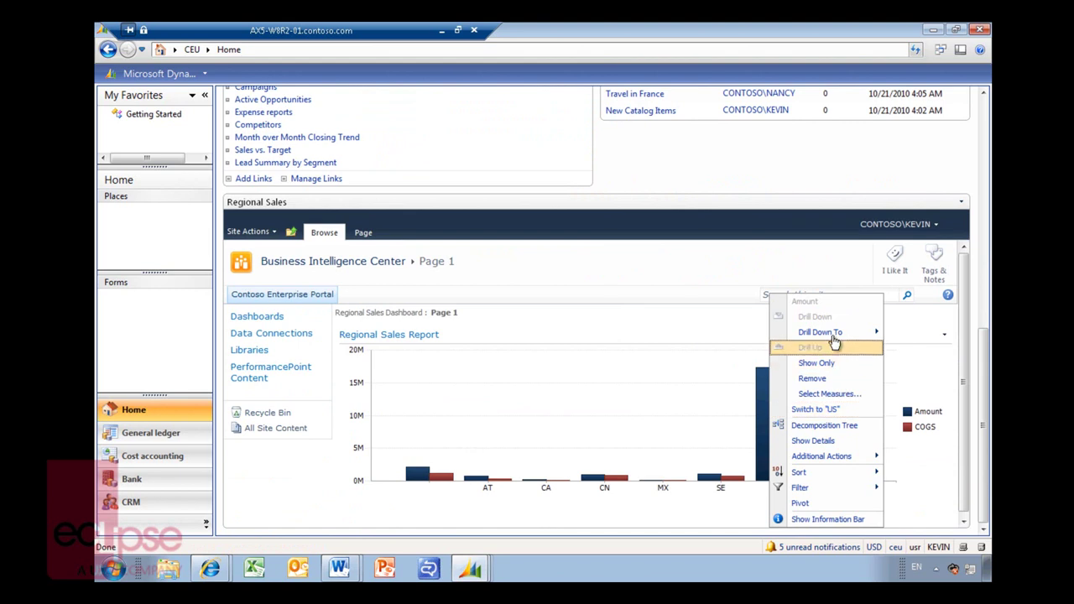
pyautogui.moveTo(831, 336)
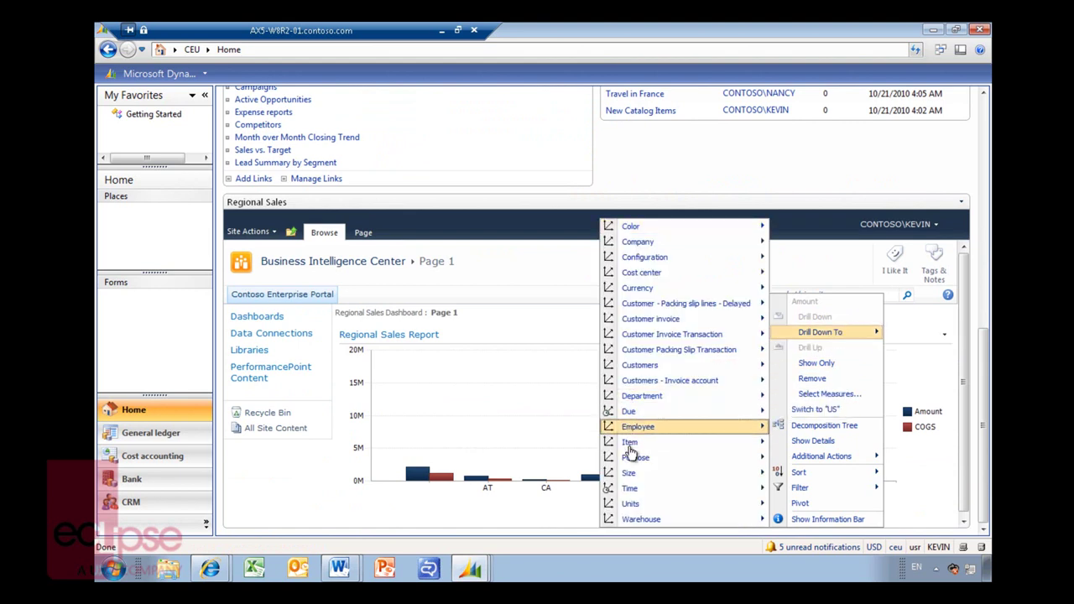
pyautogui.moveTo(642, 395)
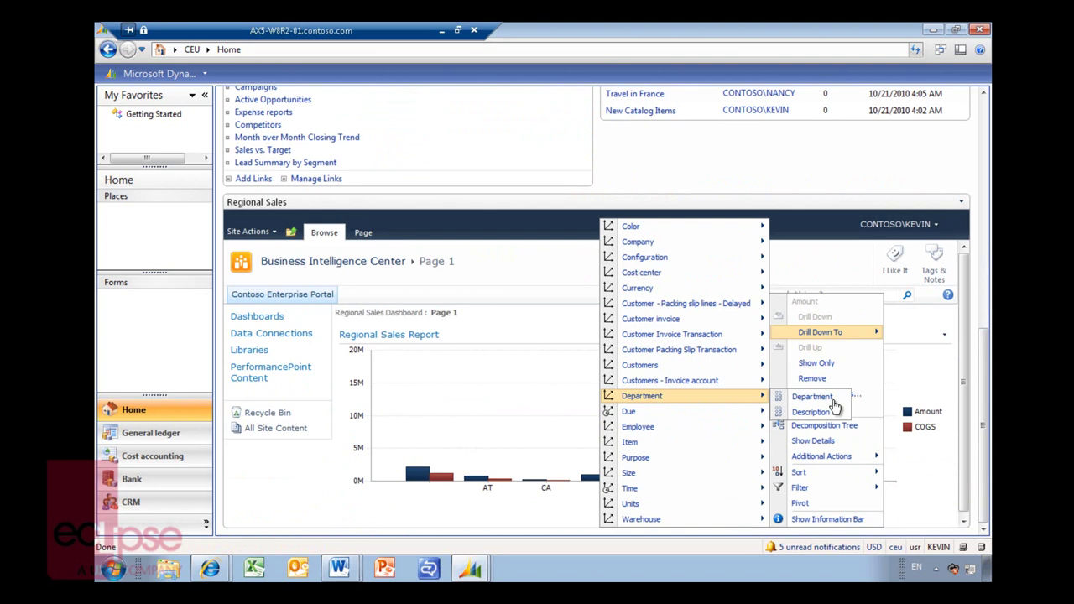
pyautogui.click(684, 411)
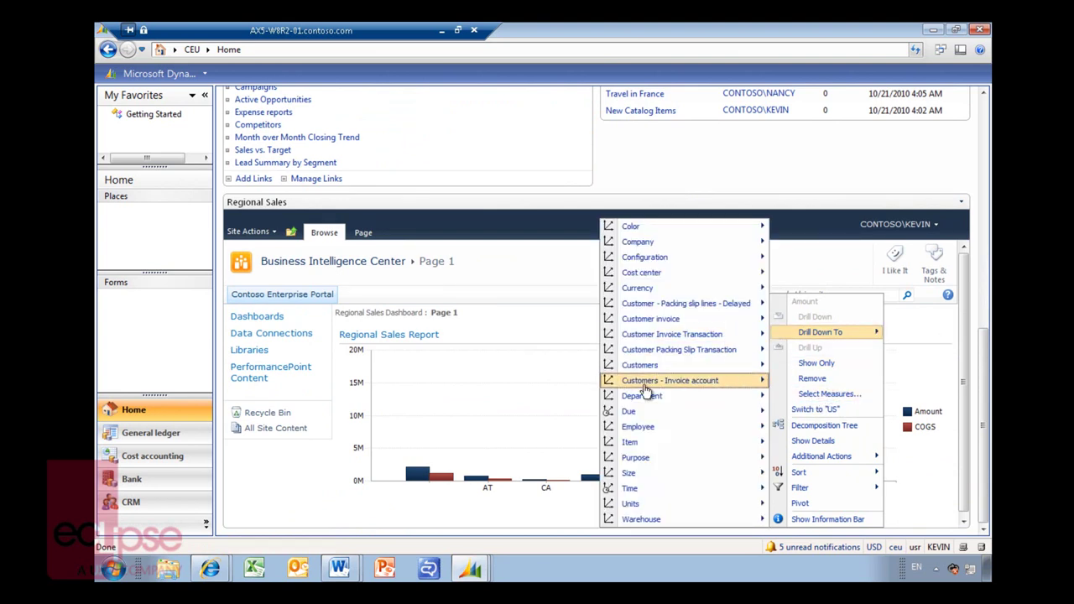
pyautogui.moveTo(661, 398)
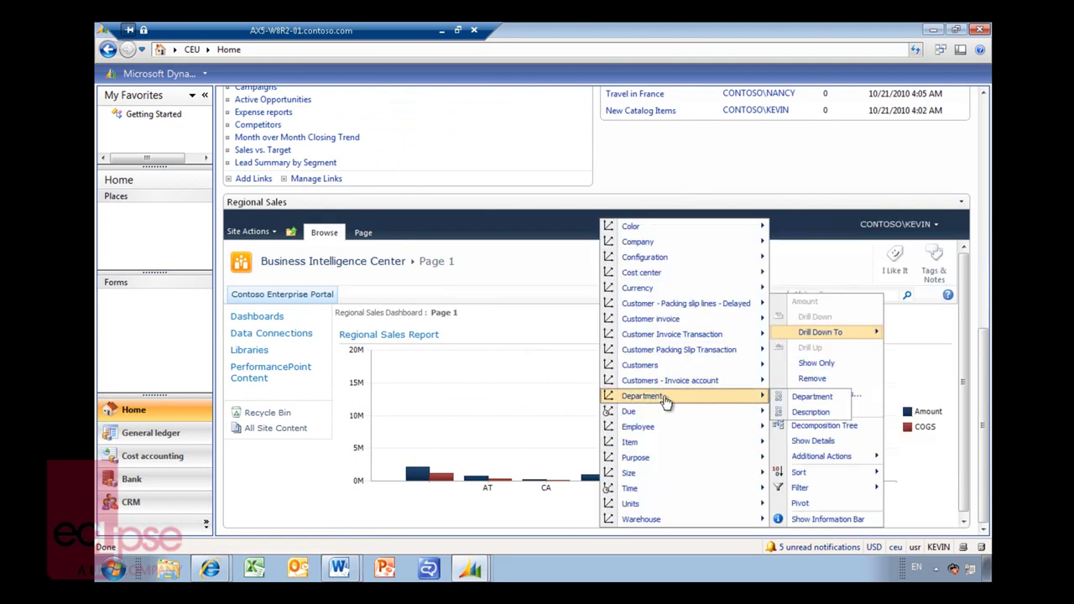
pyautogui.click(804, 400)
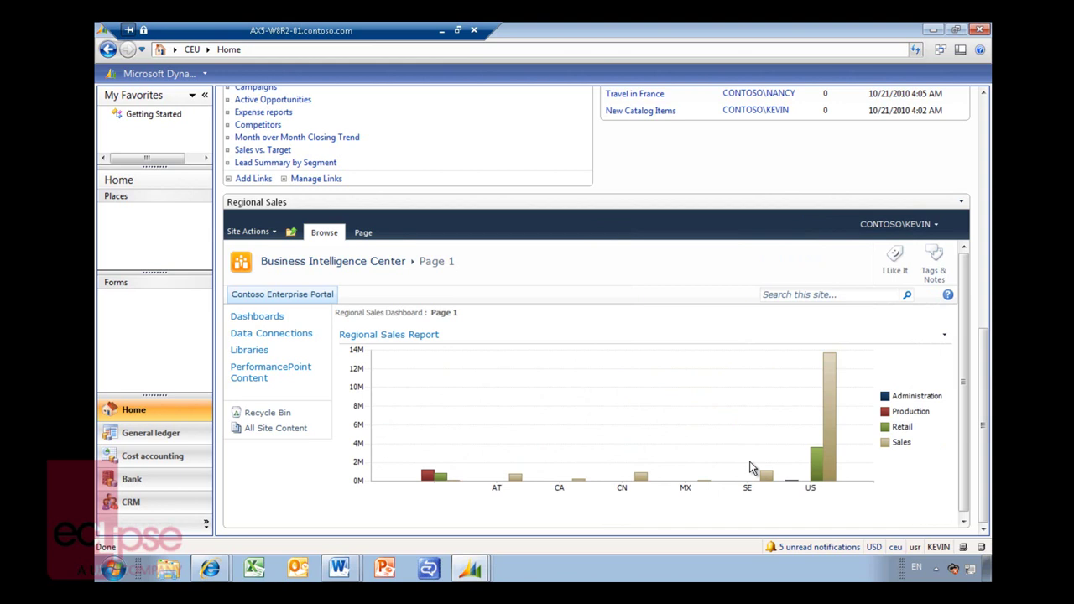
# Step: Show the detail records behind US Retail sales, then close the details window
pyautogui.scroll(-1, 968, 470)
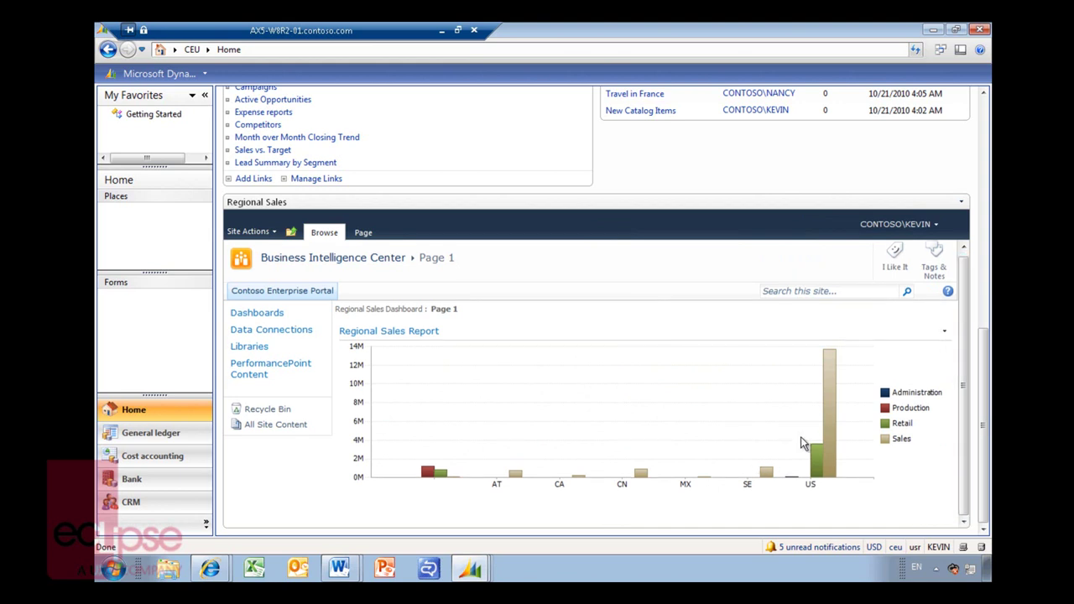
pyautogui.rightClick(814, 456)
pyautogui.moveTo(887, 456)
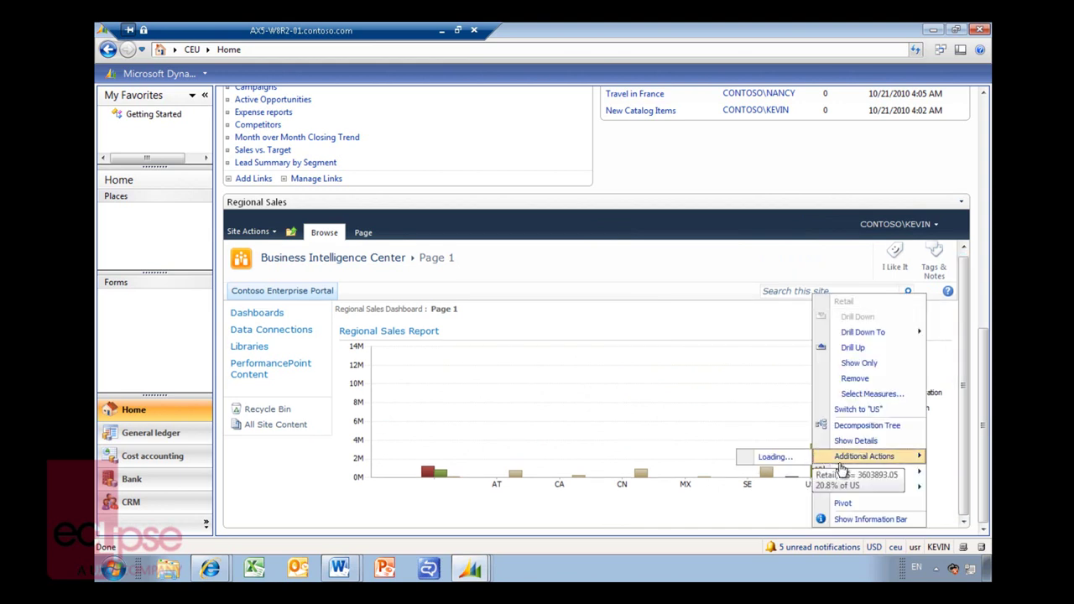
pyautogui.click(856, 441)
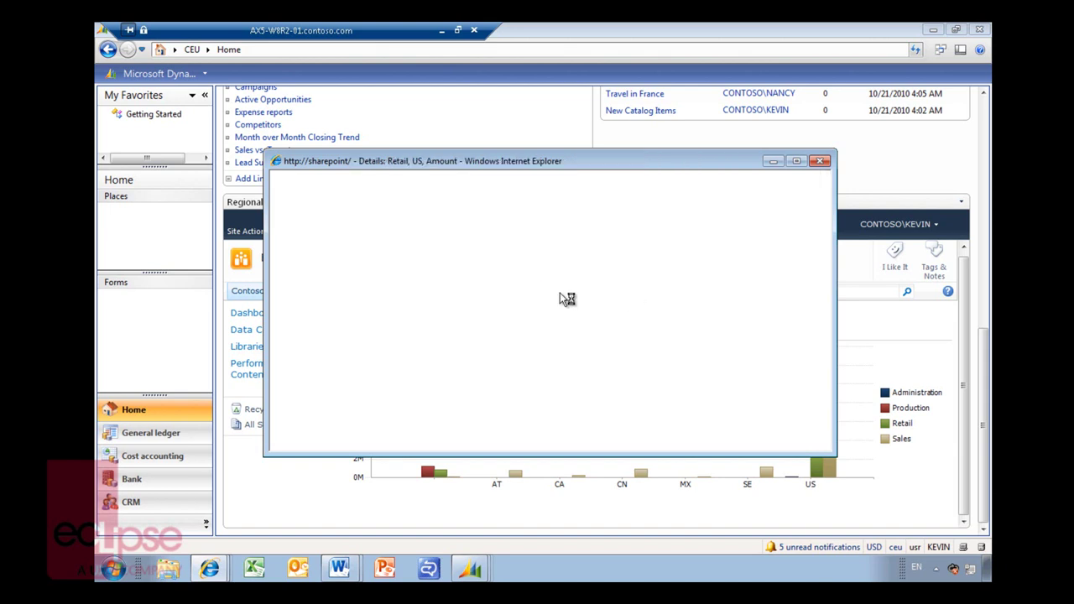
pyautogui.scroll(-3, 571, 302)
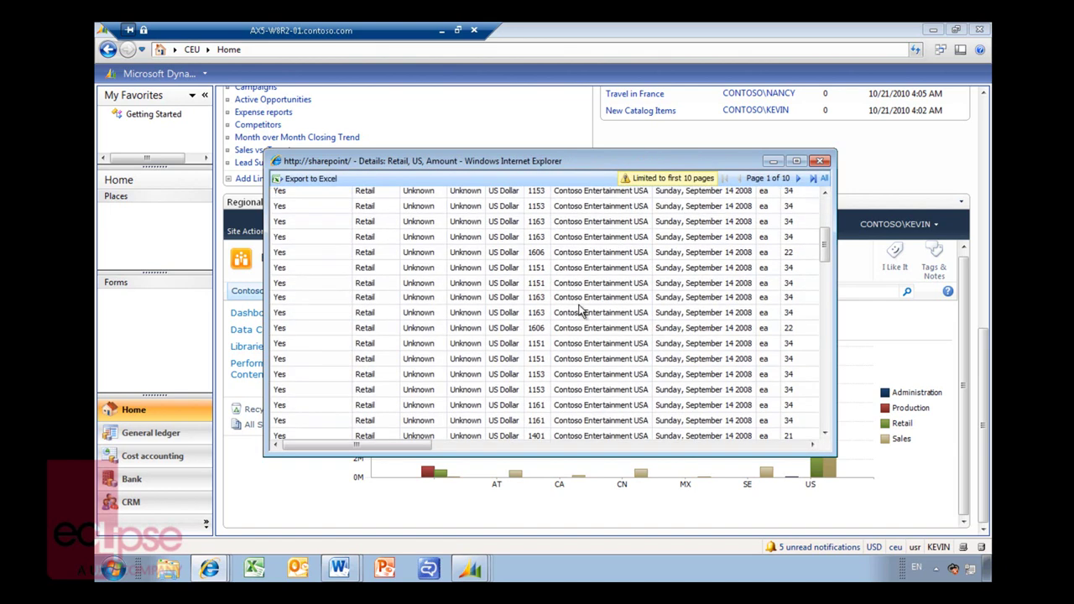
pyautogui.scroll(-3, 588, 311)
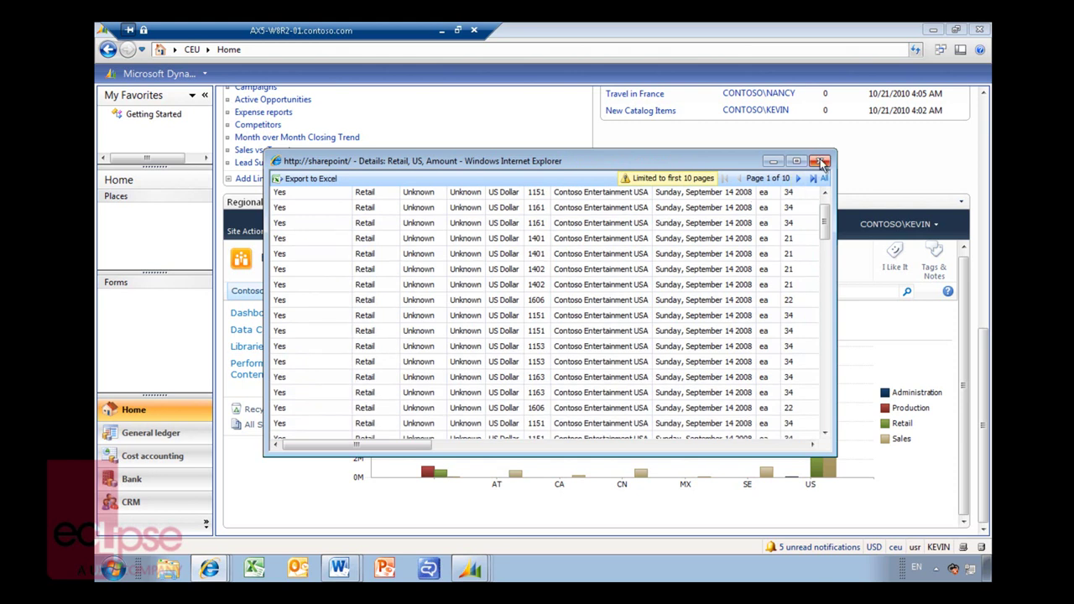
pyautogui.click(823, 162)
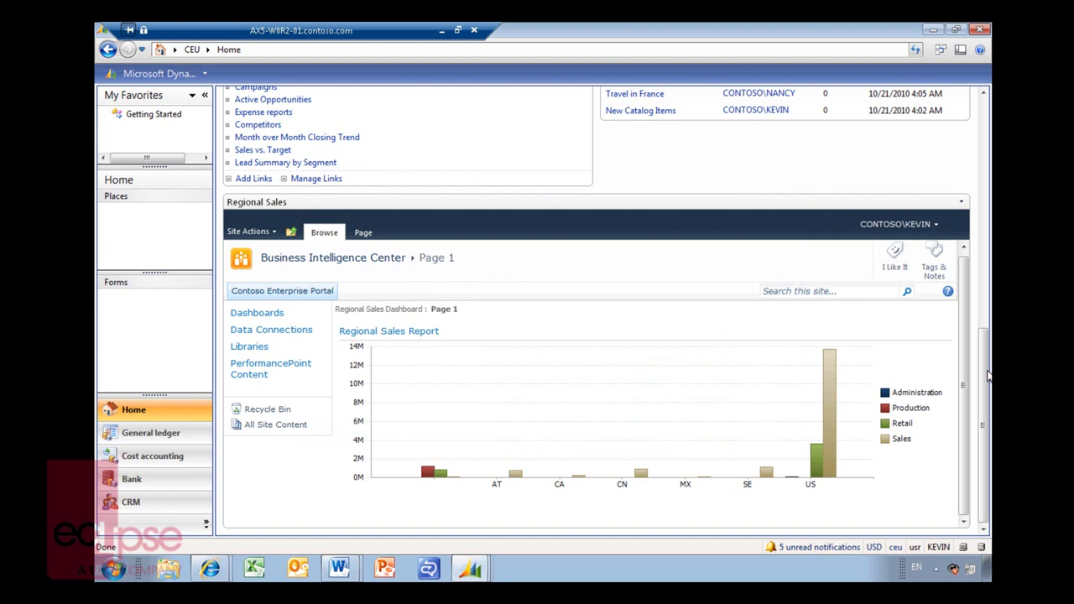
# Step: Switch to the CRM module and open its Opportunities list page
pyautogui.moveTo(989, 377); pyautogui.dragTo(987, 141)
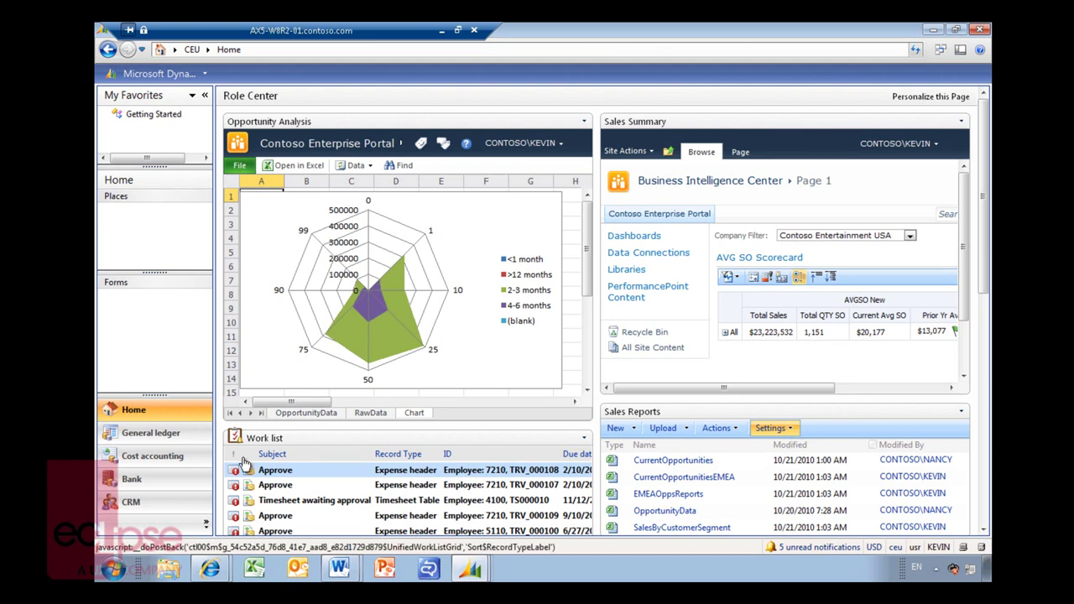
pyautogui.click(160, 502)
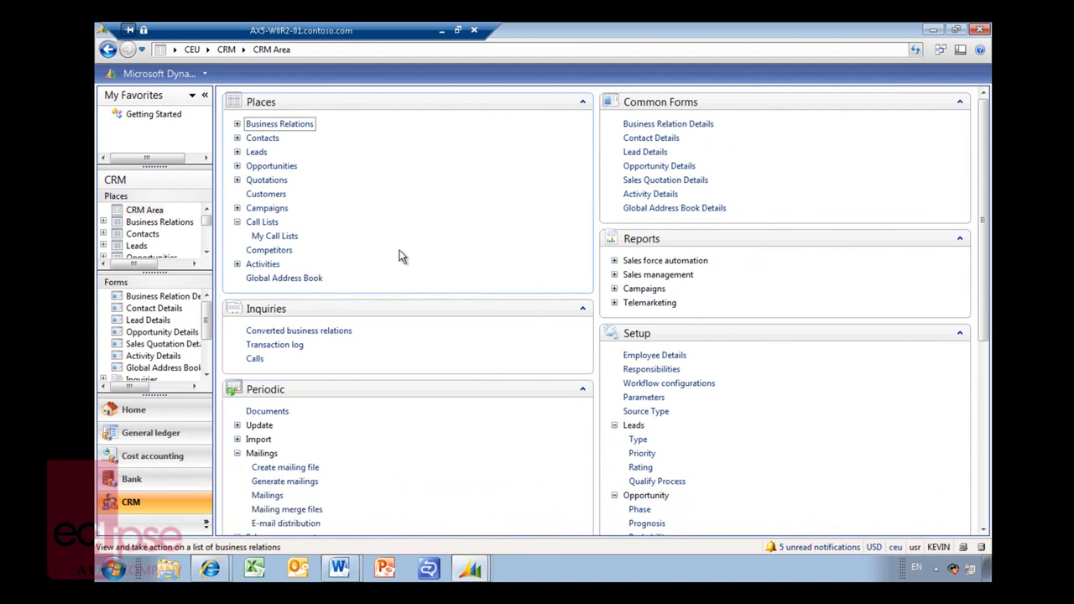
pyautogui.click(273, 172)
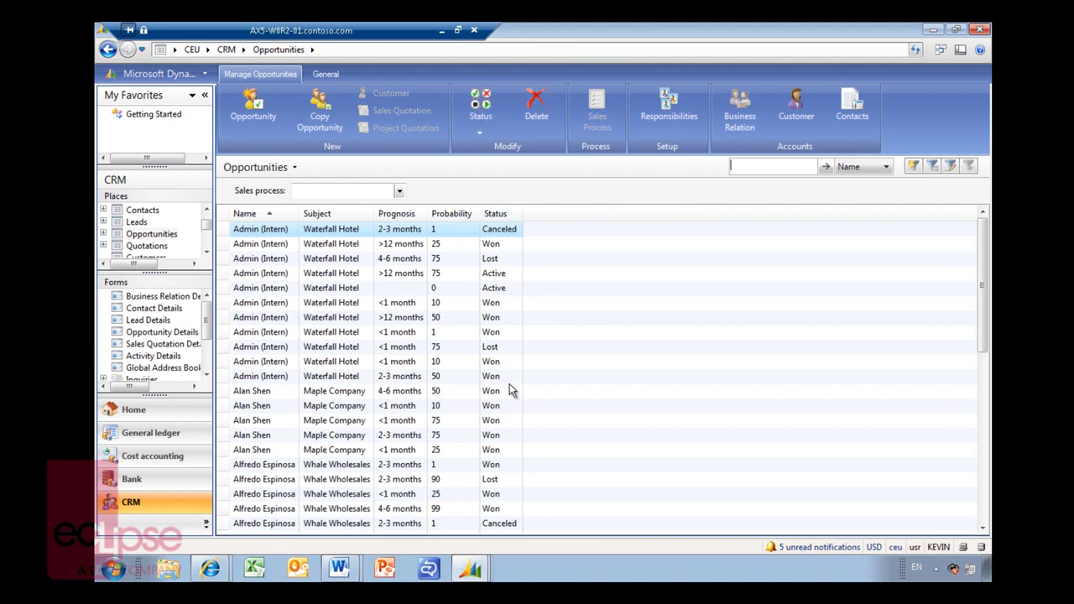
# Step: Filter the Opportunities list to show only opportunities with Active status
pyautogui.click(498, 290)
pyautogui.rightClick(501, 294)
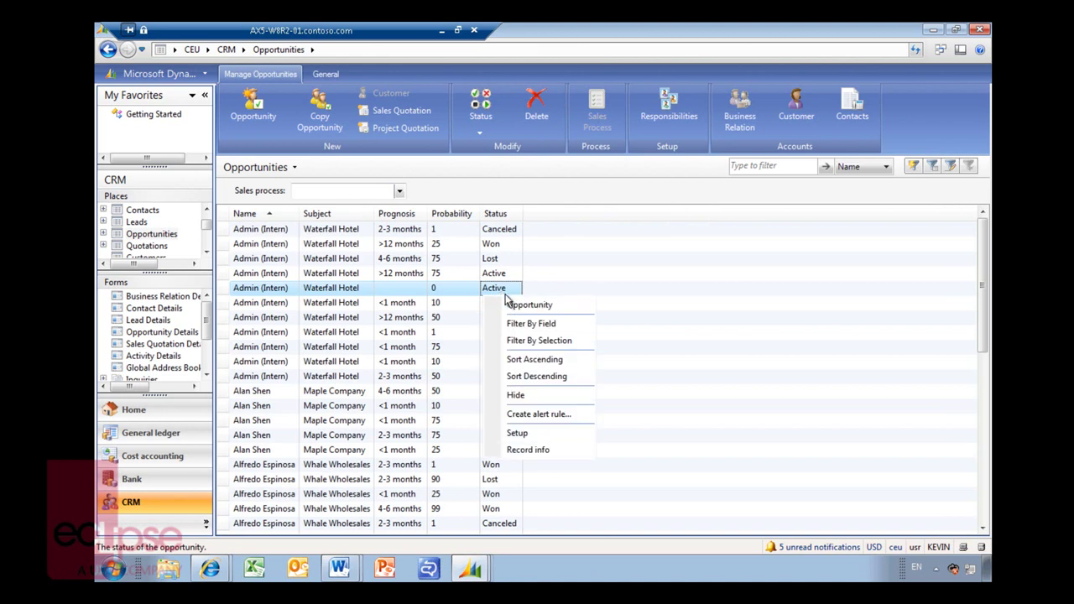
pyautogui.click(556, 343)
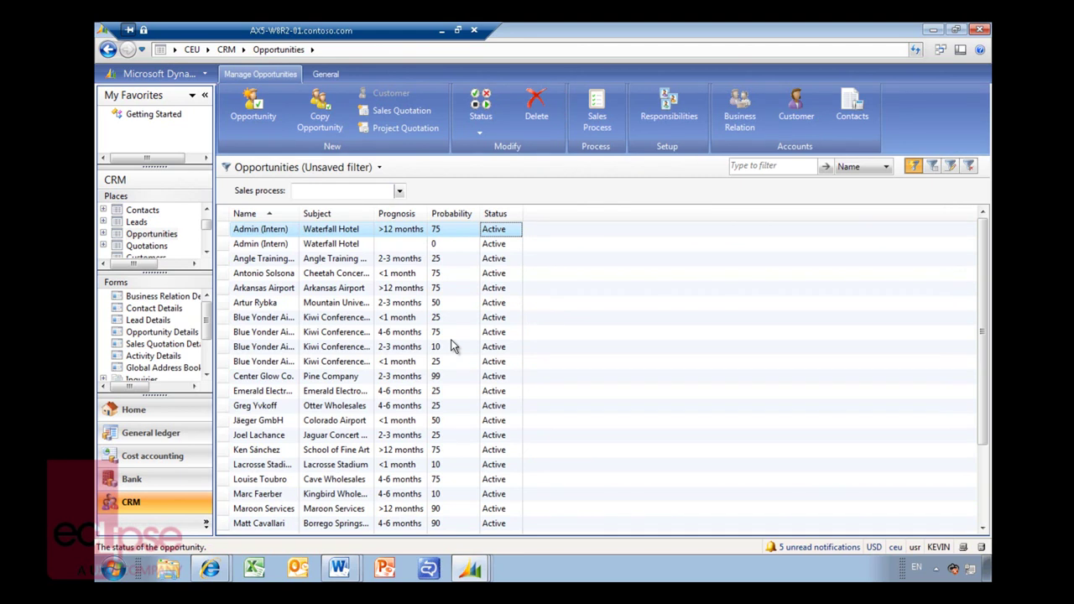
# Step: Add a Probability filter of >50 to the Active opportunities
pyautogui.hotkey('ctrl', 'g')
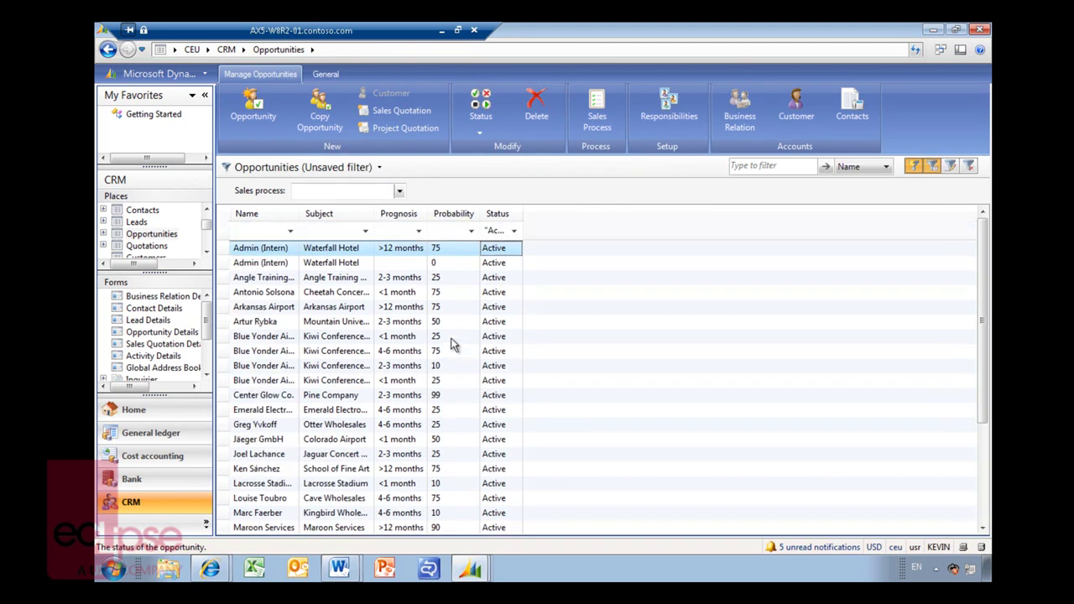
pyautogui.click(447, 230)
pyautogui.write('>50')
pyautogui.press('Return')
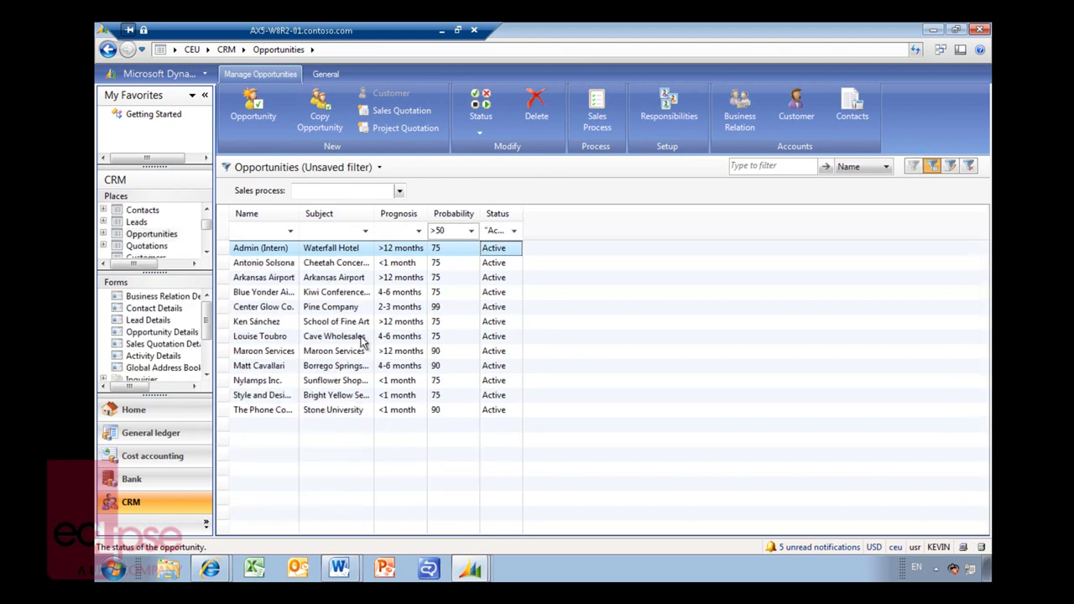
pyautogui.click(378, 167)
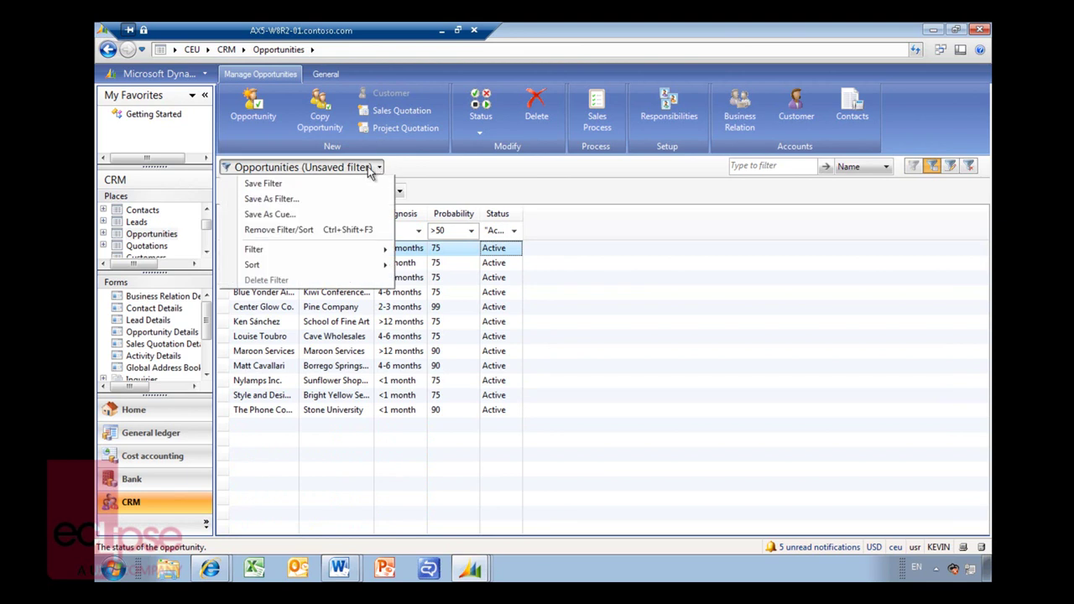
# Step: Save the filter as cue Above50Pct captioned 'Above 50 Percent', threshold None, shared with Everyone
pyautogui.click(277, 219)
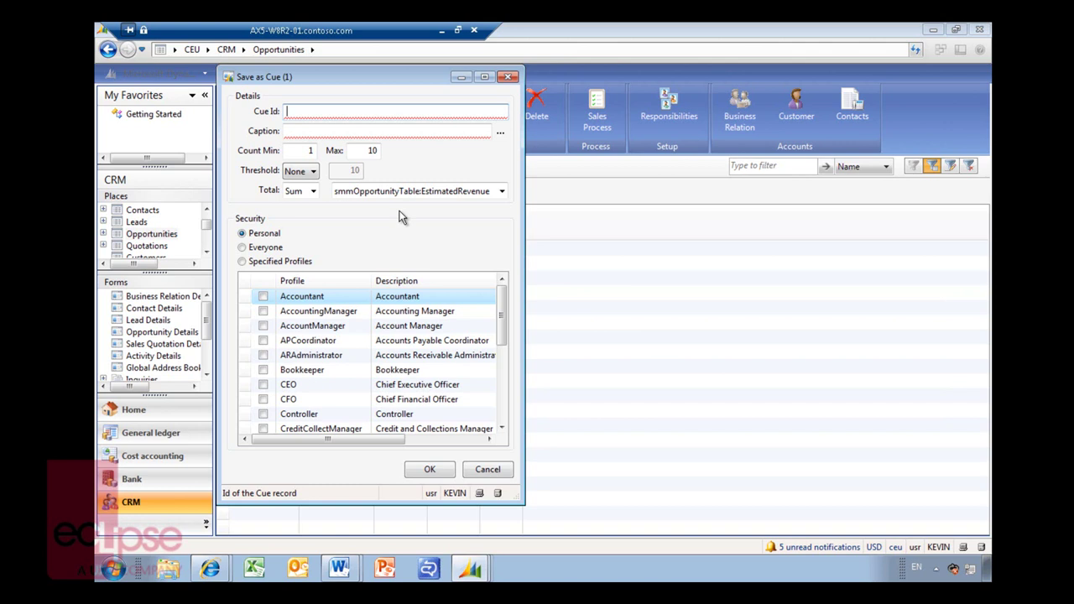
pyautogui.write('Above')
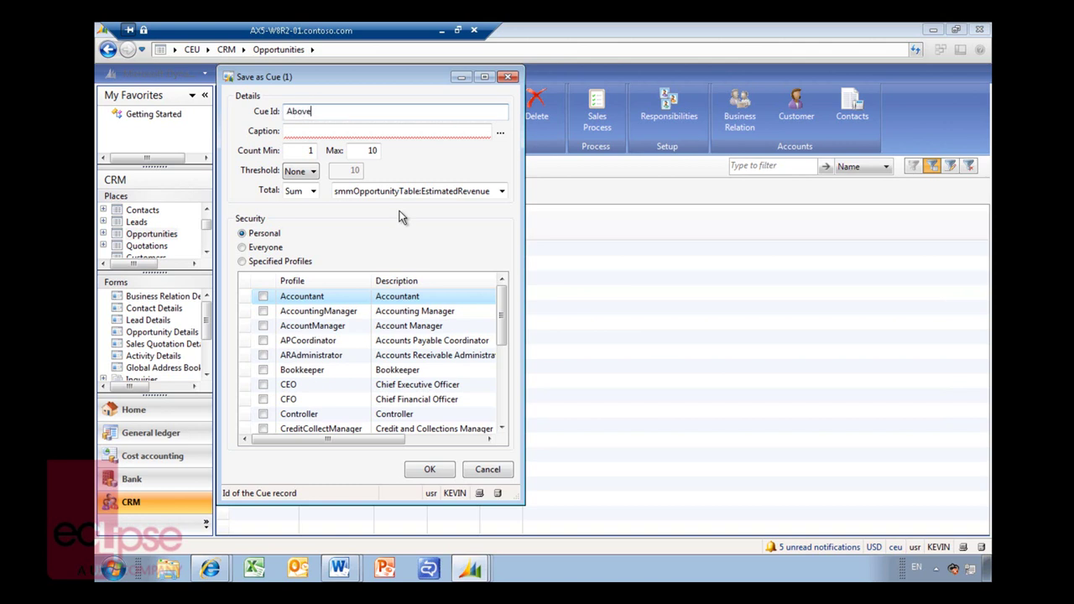
pyautogui.write('50Pct')
pyautogui.press('Tab')
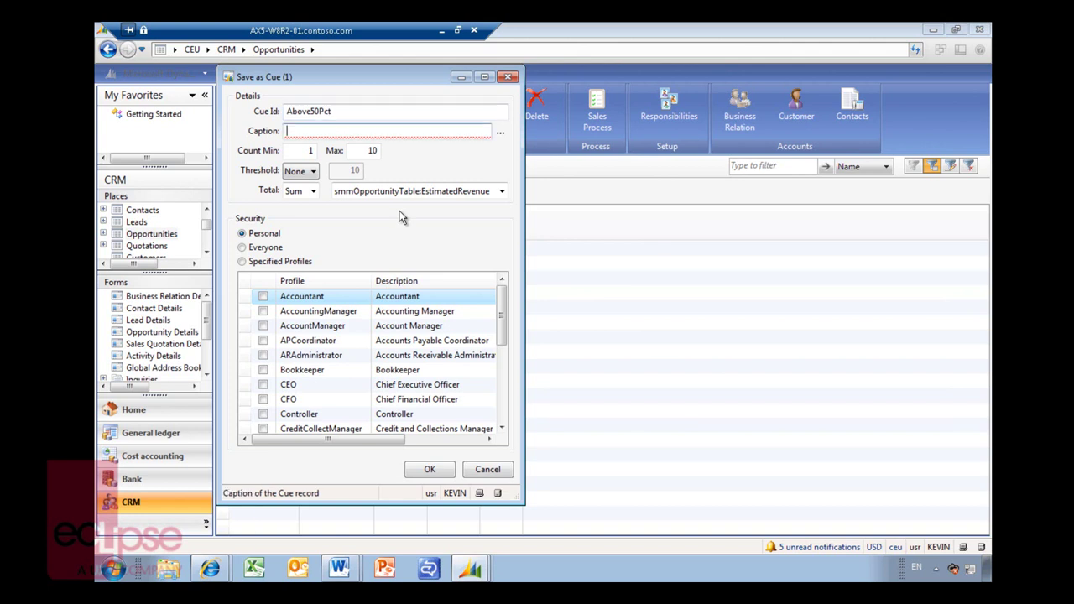
pyautogui.write('A')
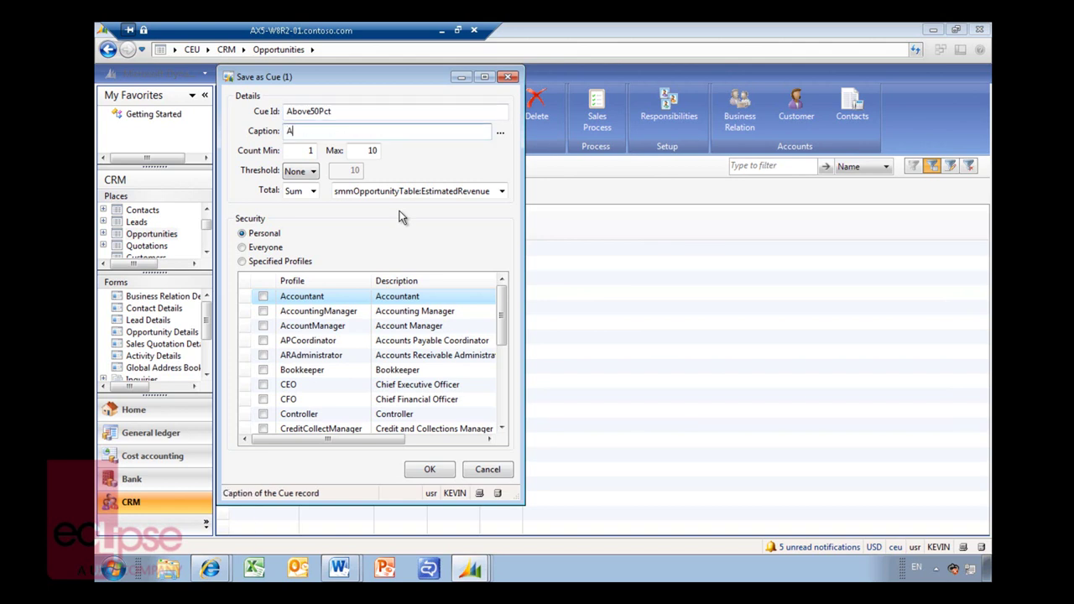
pyautogui.write('bove 50 Percent')
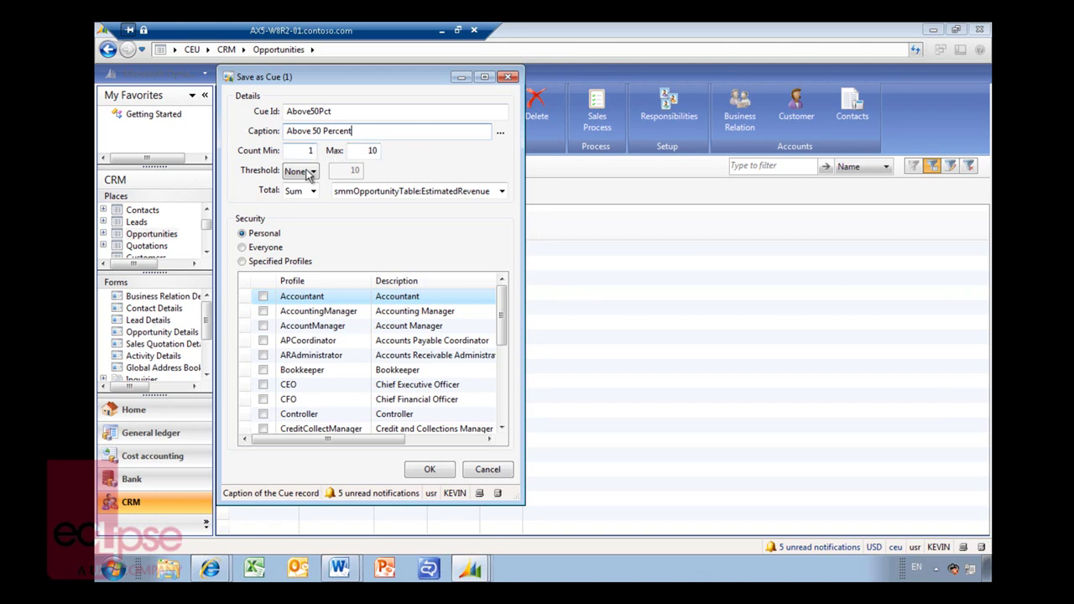
pyautogui.click(314, 171)
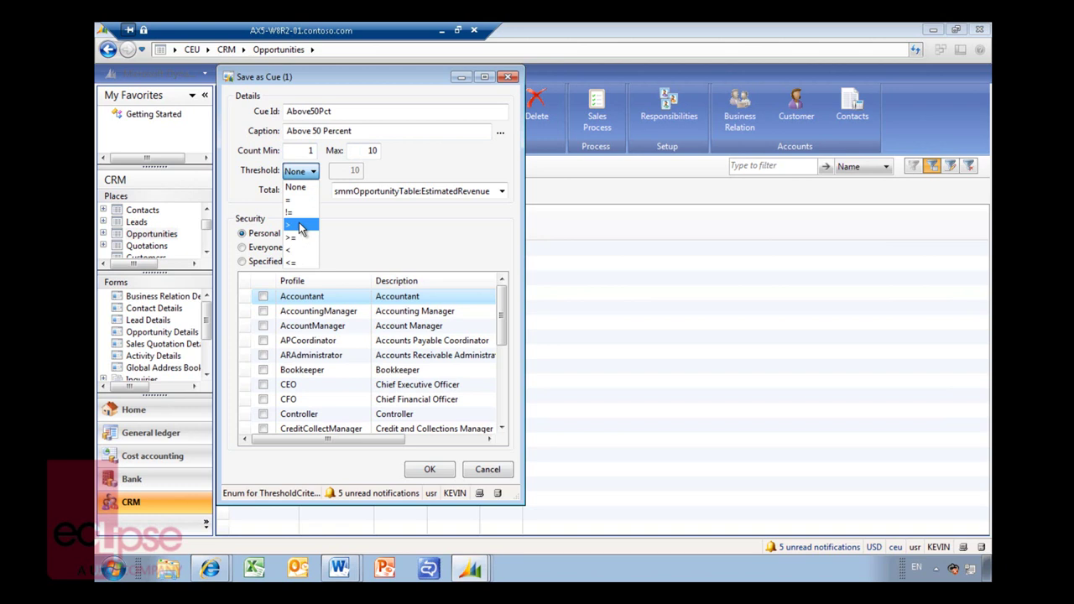
pyautogui.click(302, 172)
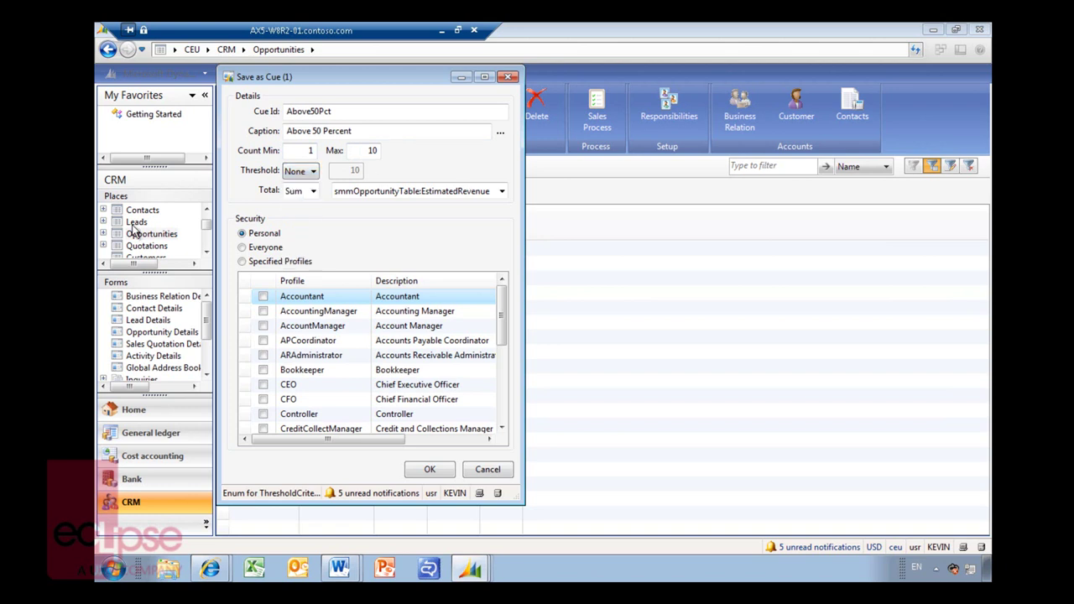
pyautogui.click(242, 248)
pyautogui.click(430, 470)
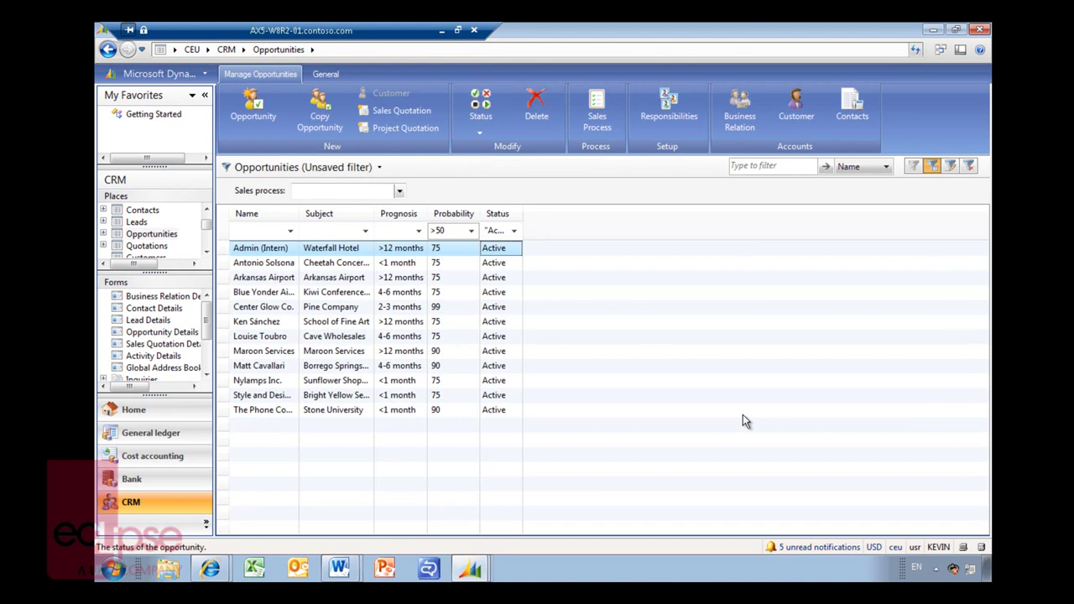
# Step: Personalize the Home role center by adding a Cues web part to the right column
pyautogui.click(134, 411)
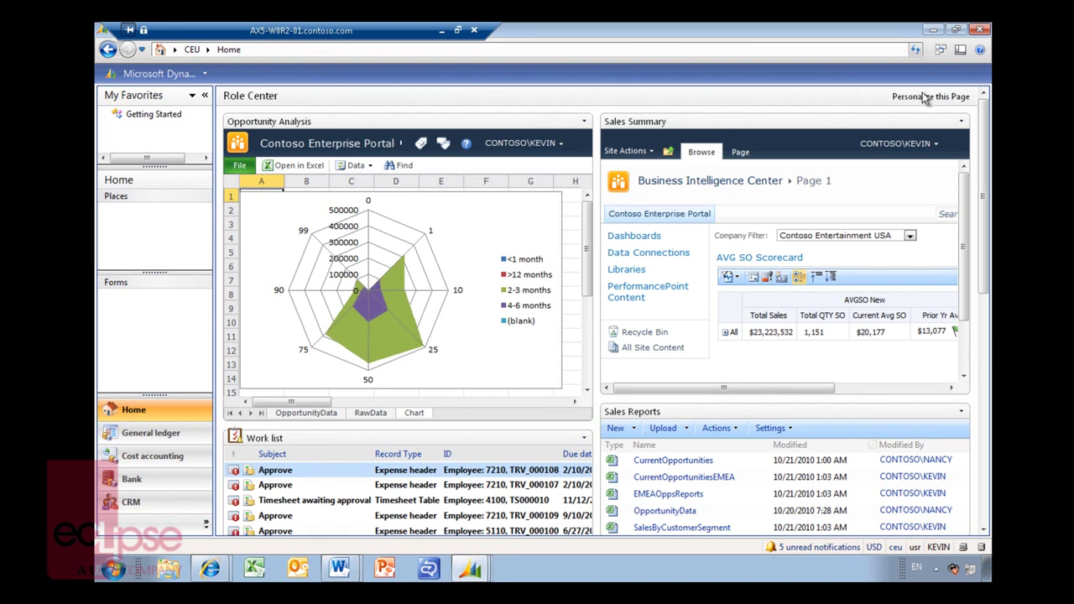
pyautogui.click(930, 98)
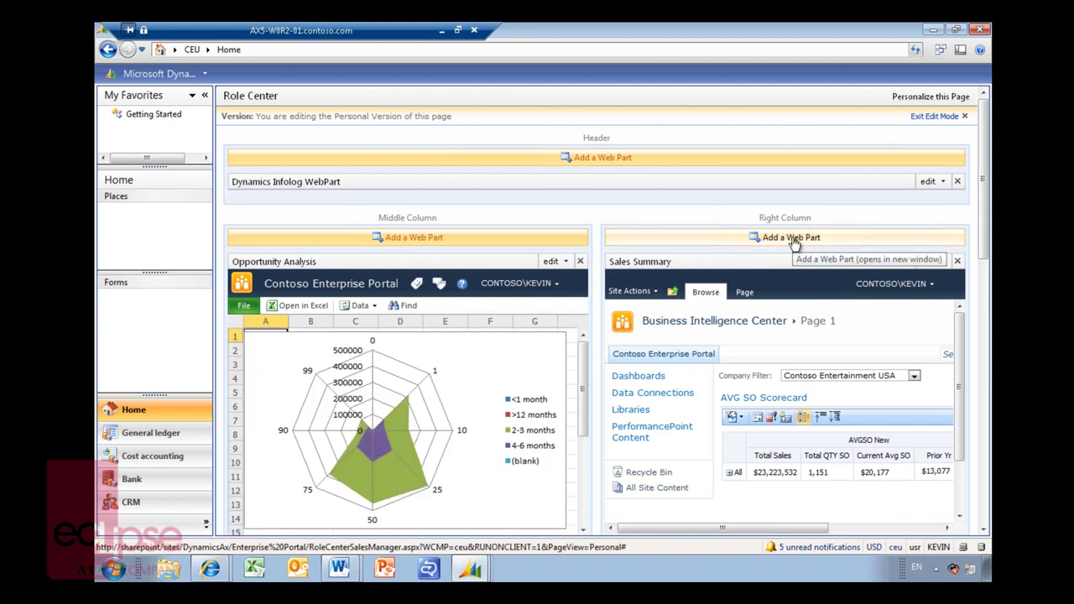
pyautogui.click(792, 238)
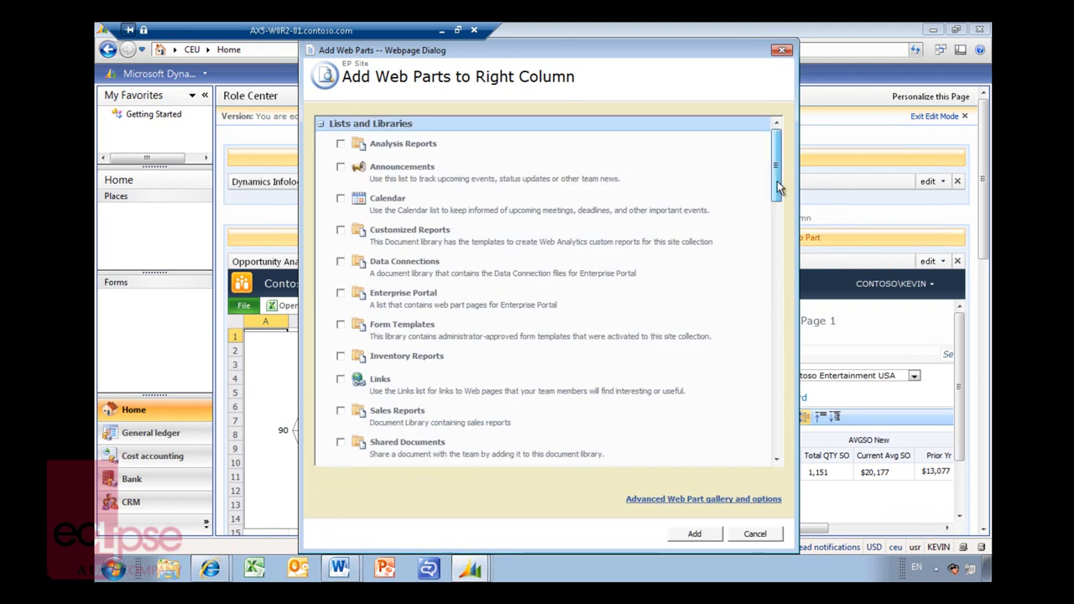
pyautogui.moveTo(777, 181); pyautogui.dragTo(777, 319)
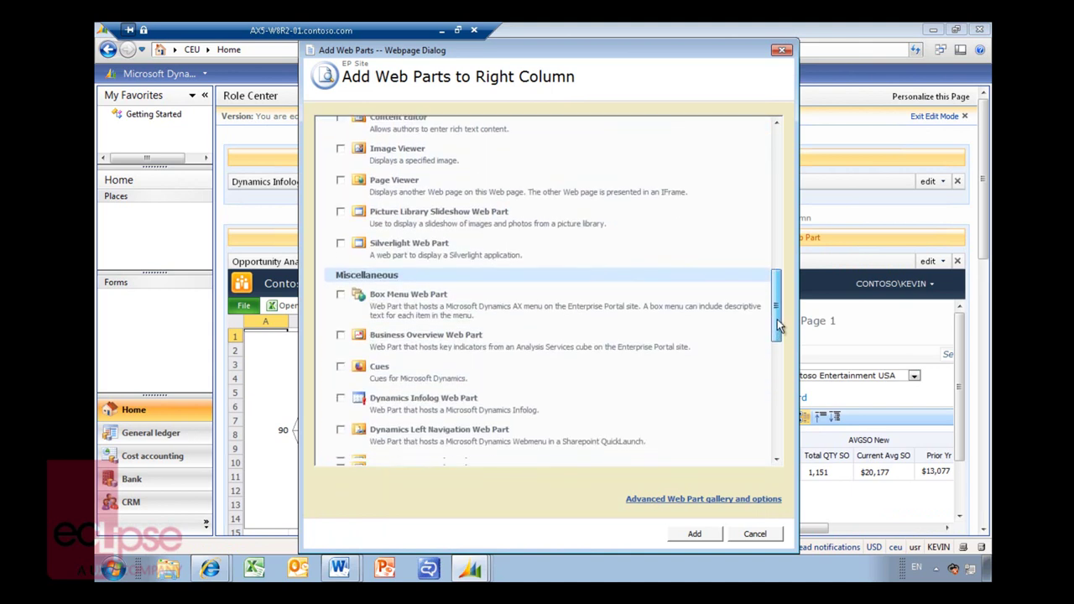
pyautogui.click(341, 369)
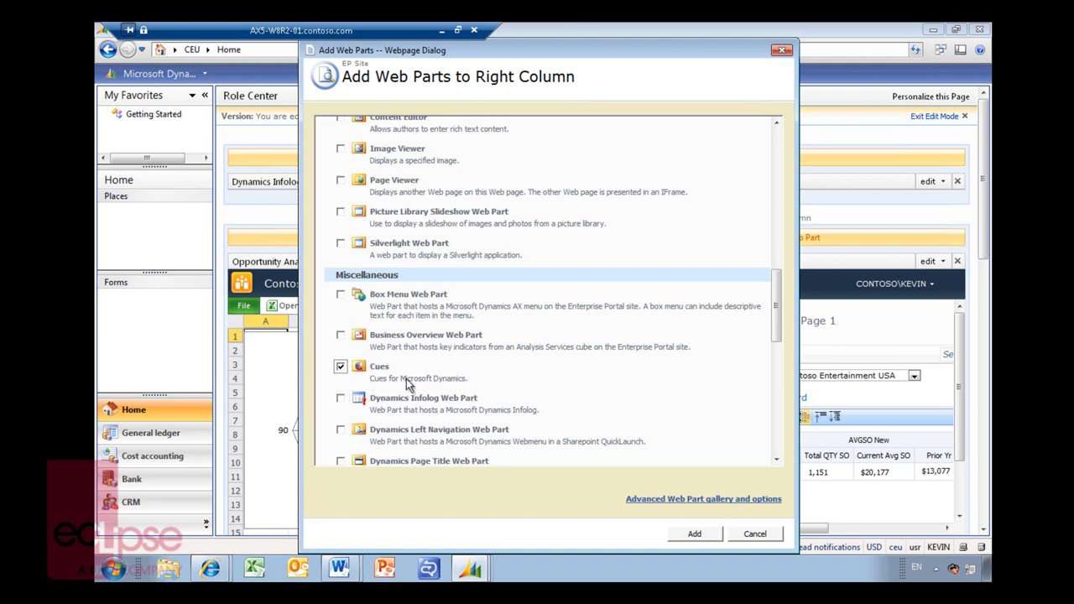
pyautogui.click(696, 535)
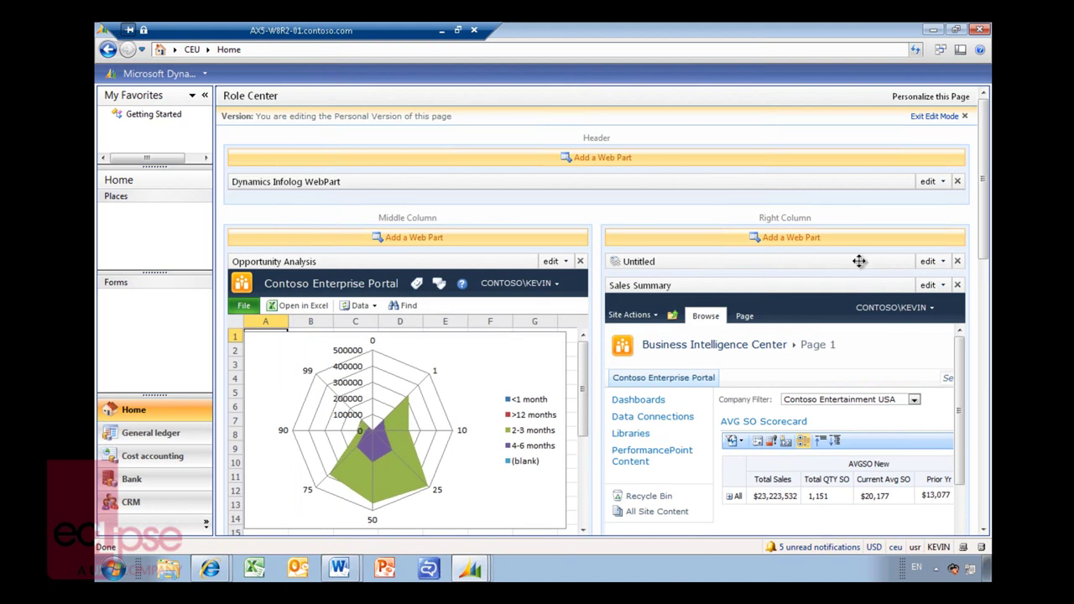
# Step: Edit the Untitled web part so Cue 1 shows the Above 50 Percent cue
pyautogui.click(943, 262)
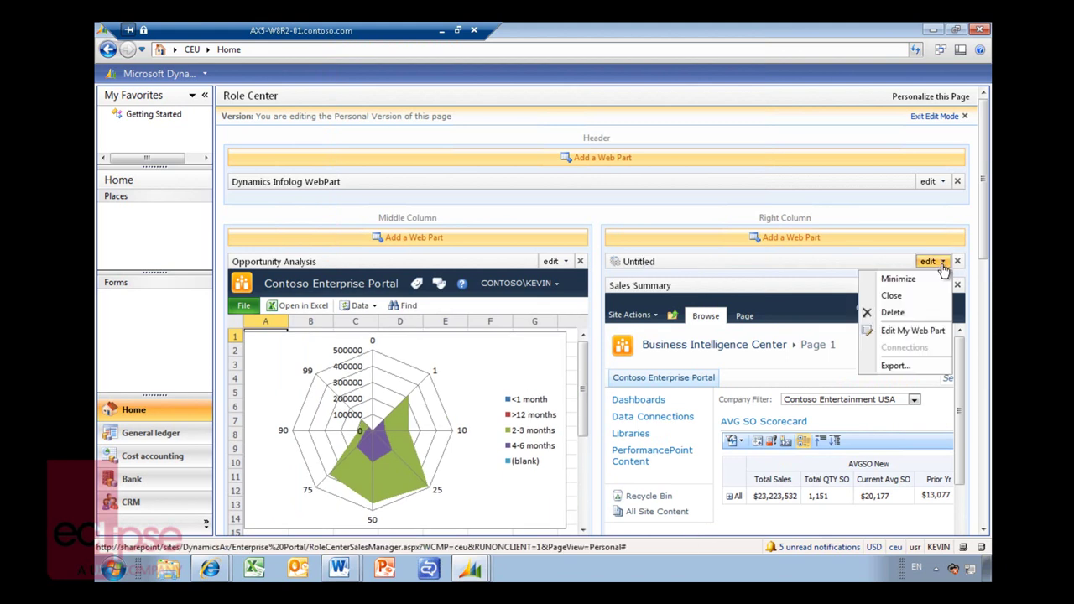
pyautogui.click(914, 331)
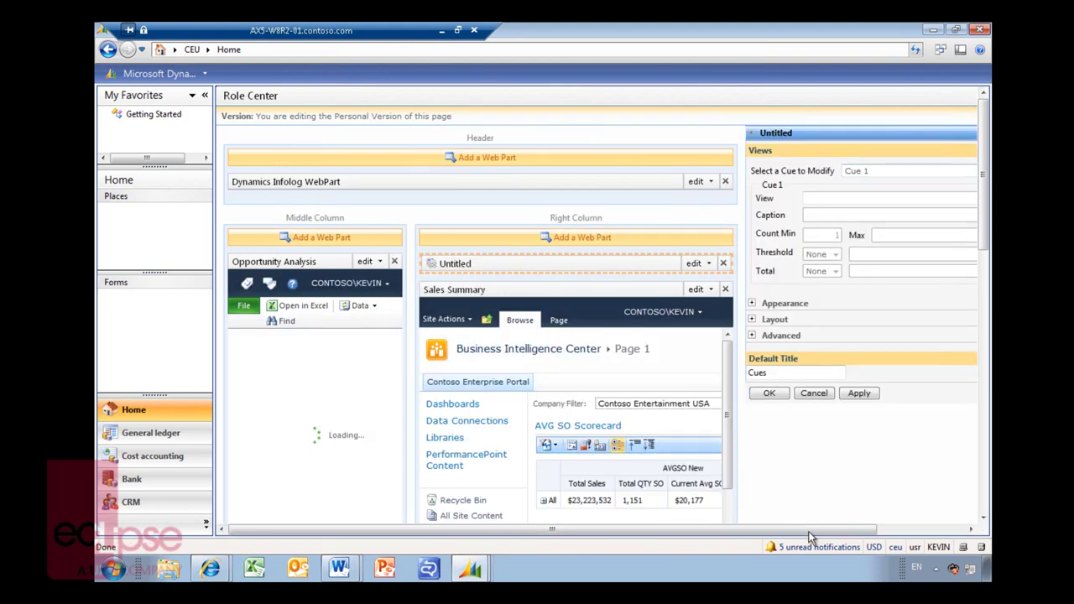
pyautogui.moveTo(877, 530); pyautogui.dragTo(951, 532)
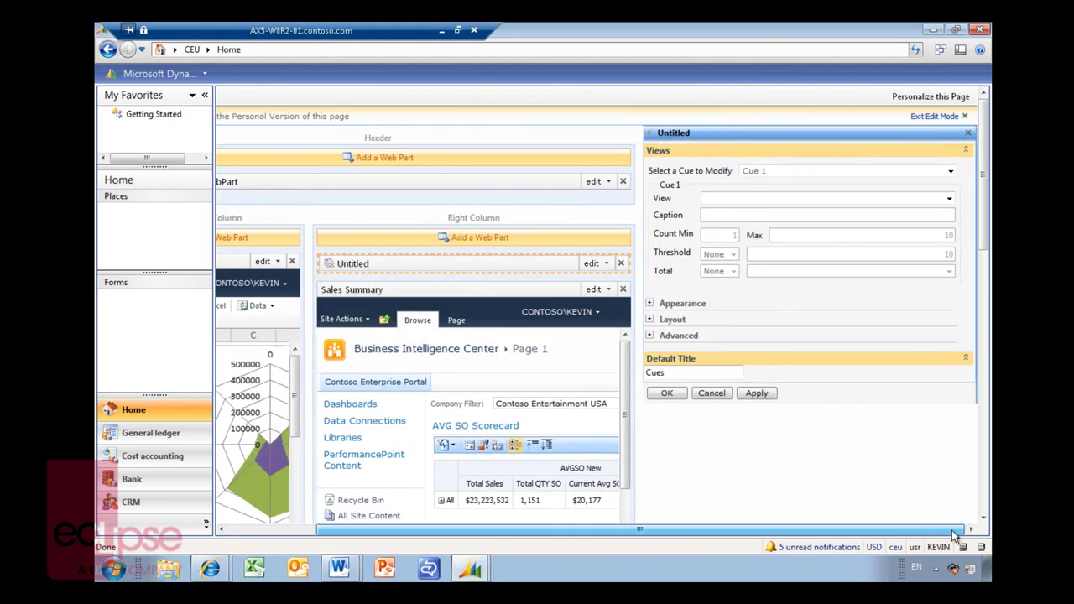
pyautogui.click(949, 171)
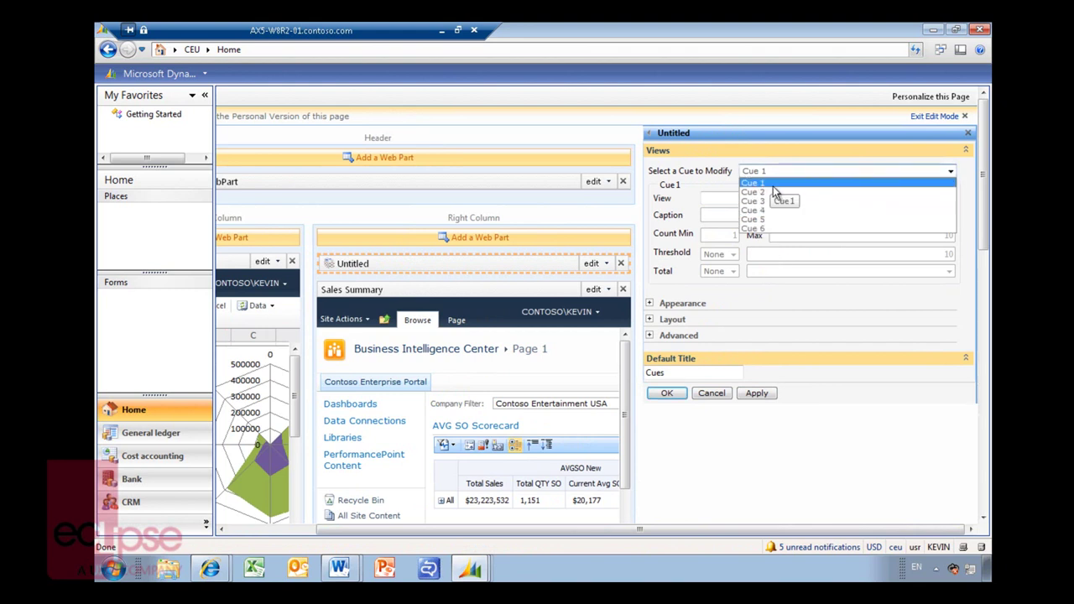
pyautogui.click(774, 188)
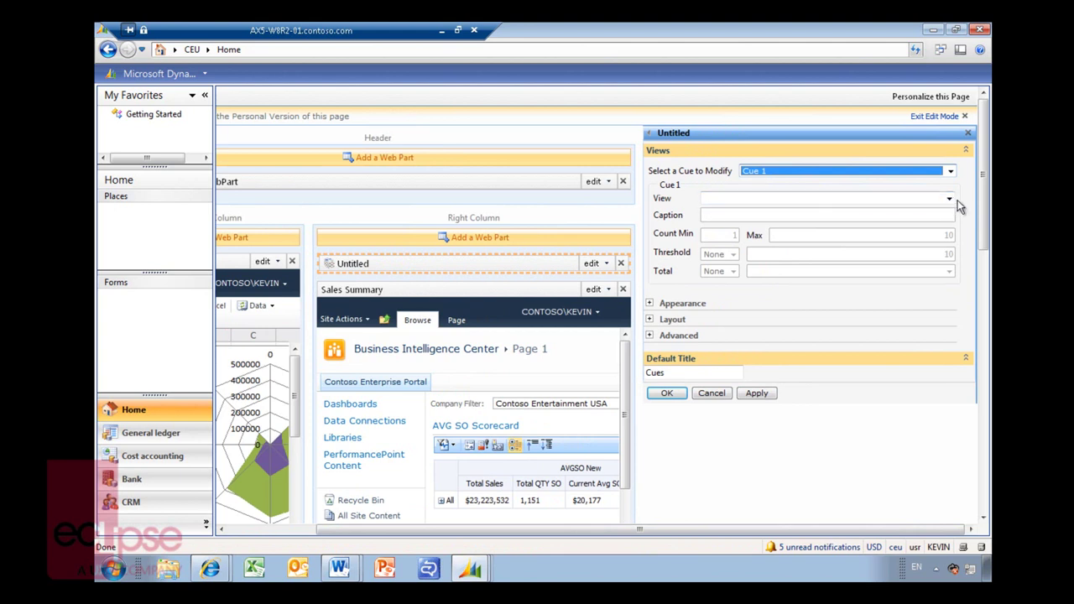
pyautogui.click(949, 199)
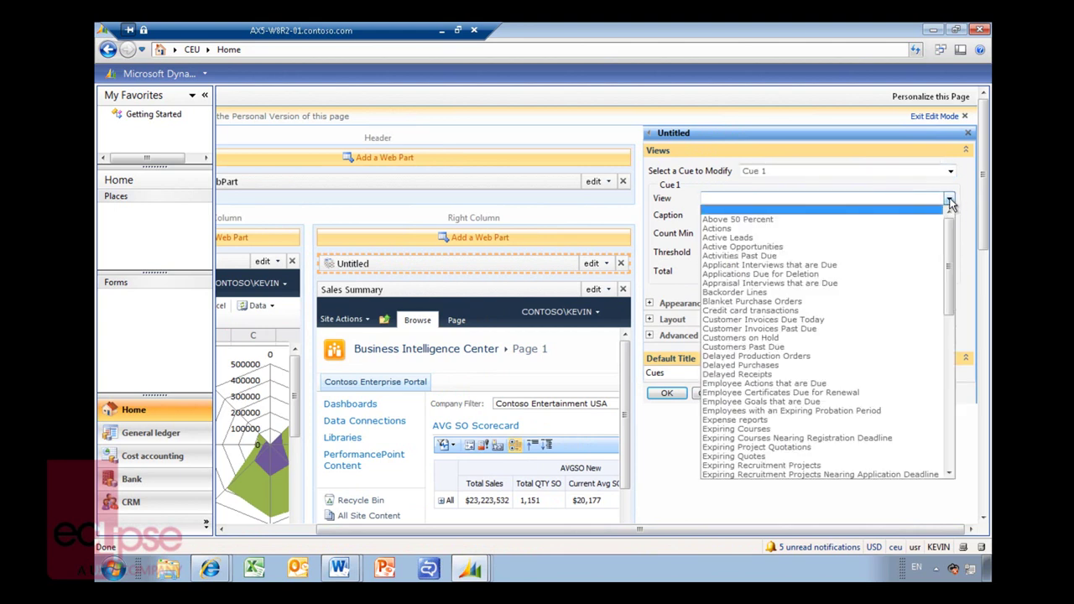
pyautogui.click(762, 222)
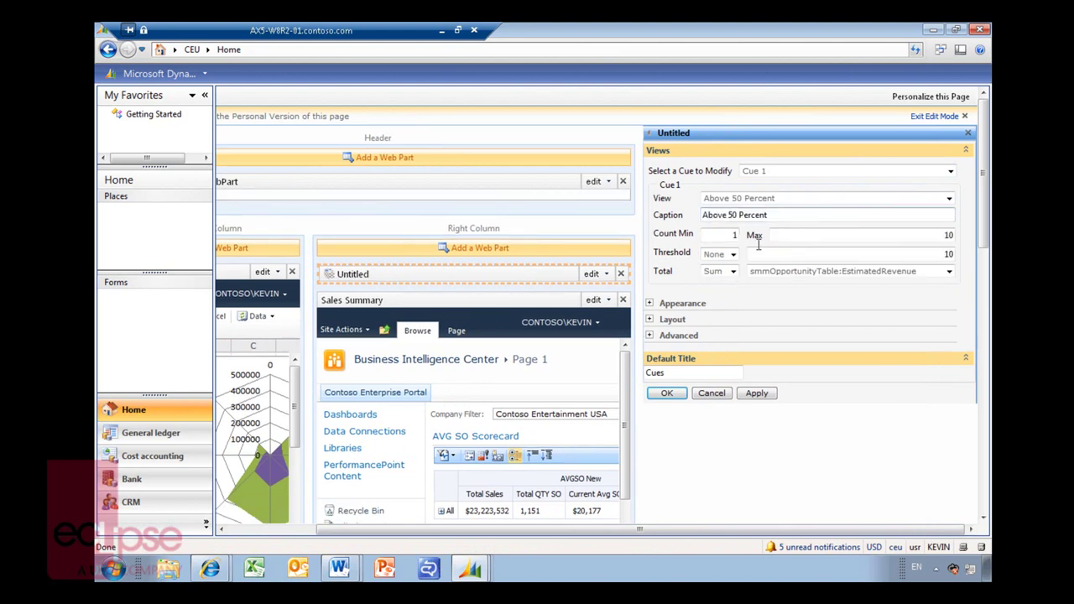
# Step: Keep the threshold at None, replace the default title with 'C', and apply the settings
pyautogui.click(732, 256)
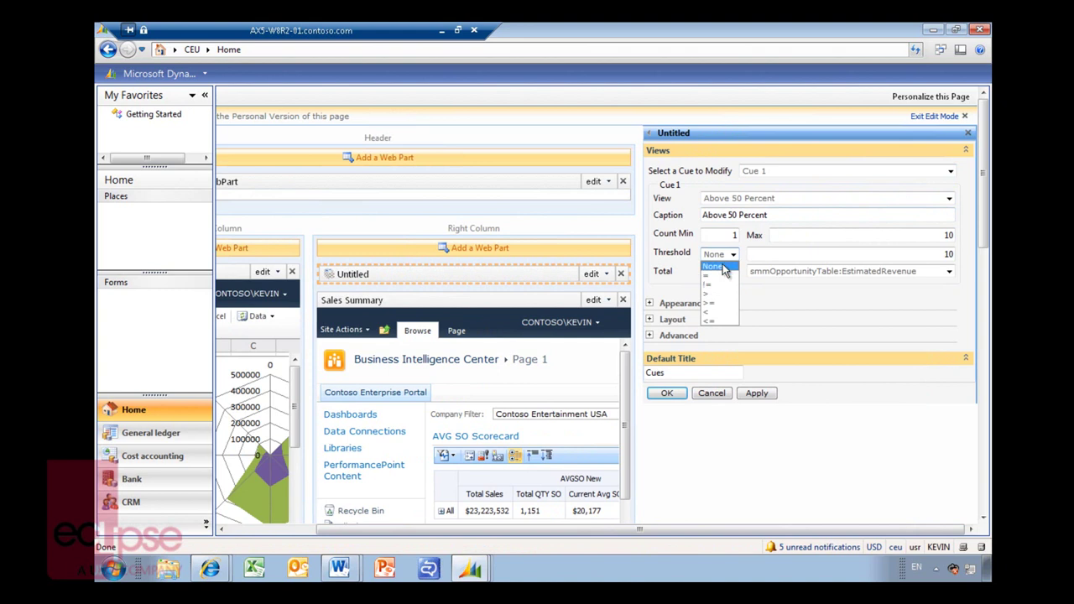
pyautogui.click(717, 270)
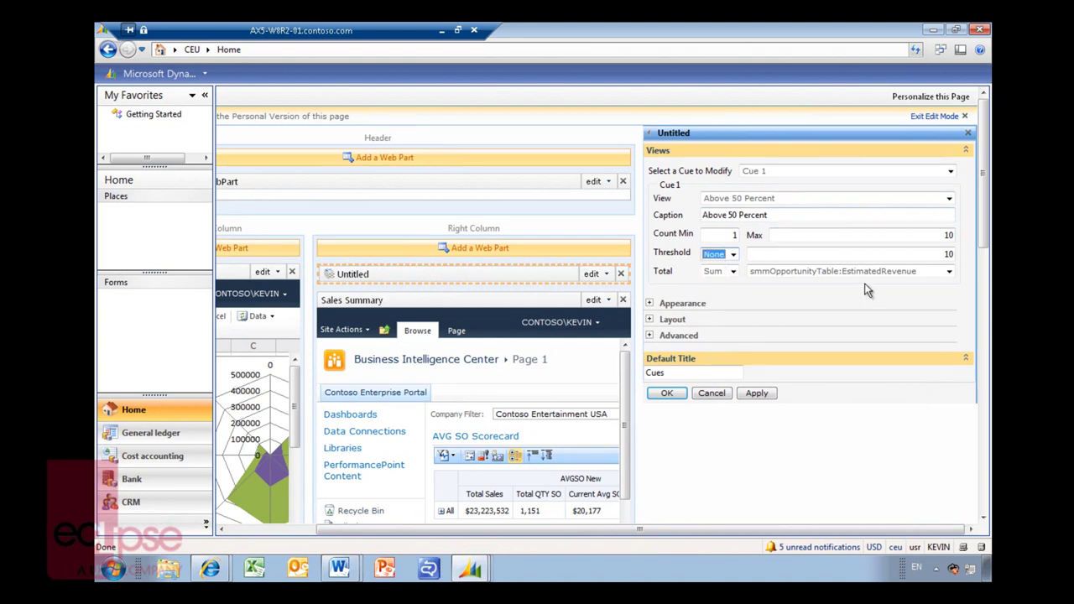
pyautogui.click(689, 380)
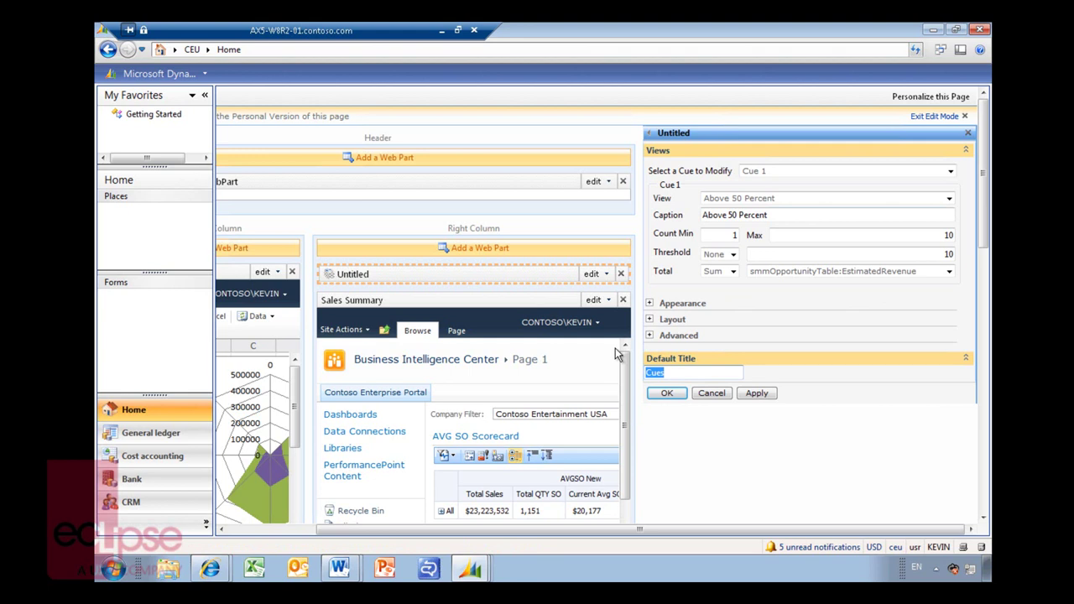
pyautogui.write('C')
pyautogui.click(668, 394)
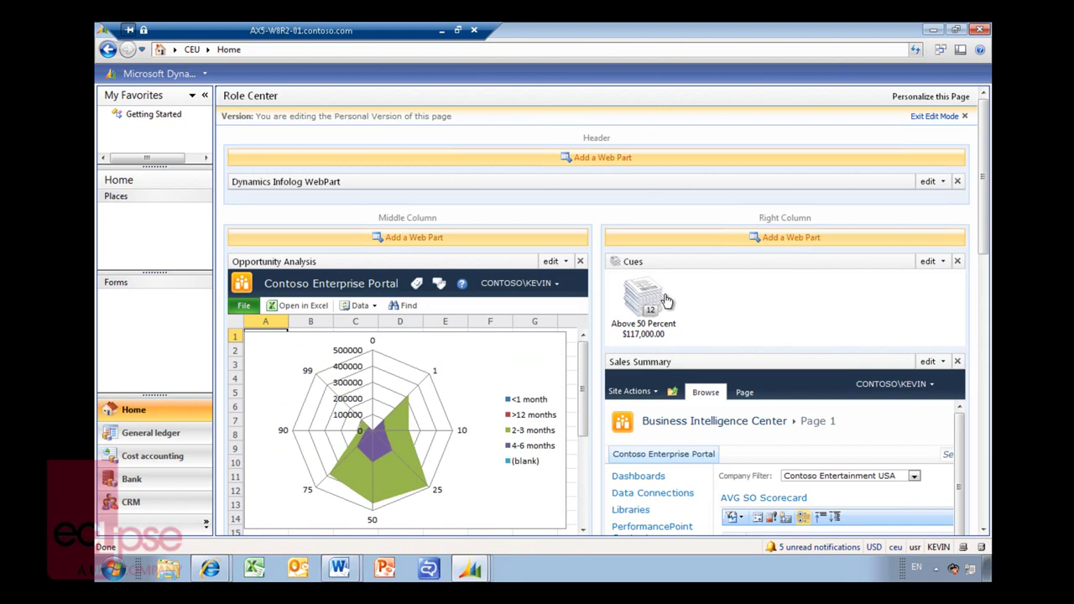
# Step: Exit edit mode and open the 12 opportunities behind the Above 50 Percent cue
pyautogui.click(948, 117)
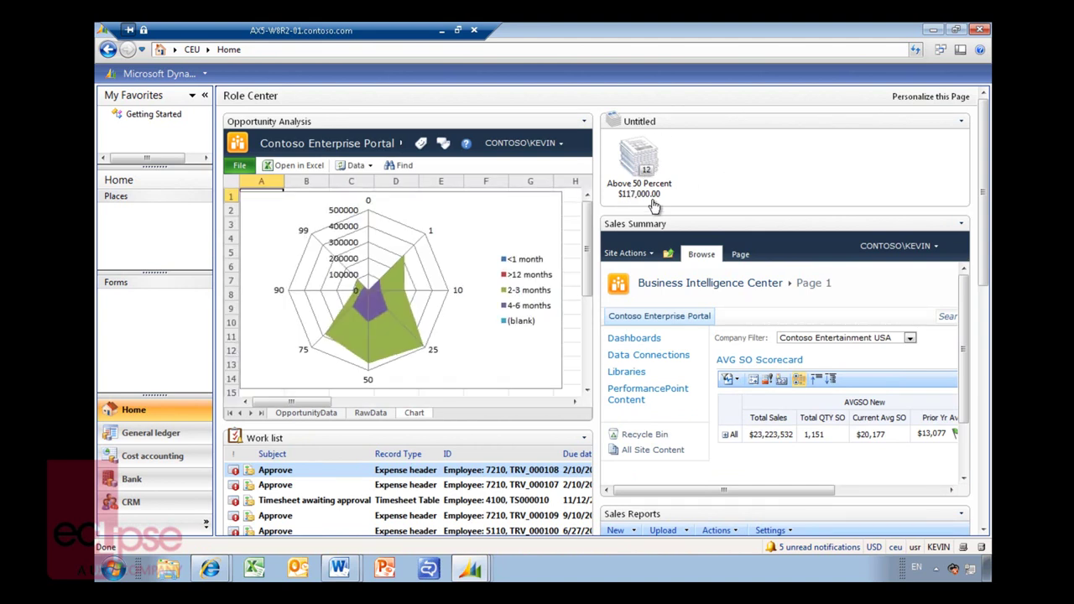
pyautogui.click(652, 162)
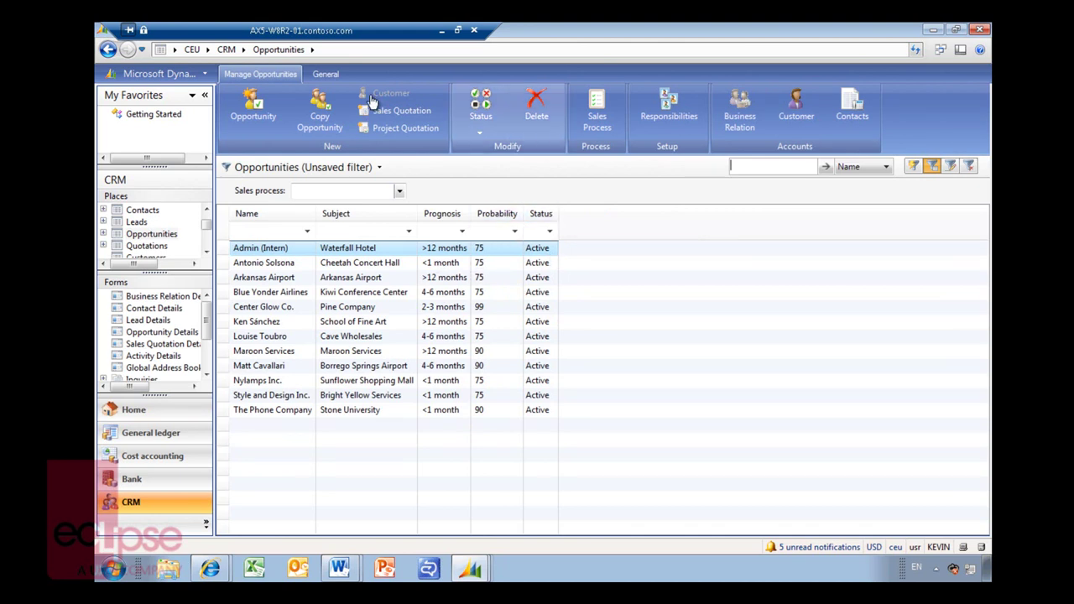
# Step: Remove the filter to list all opportunities, then inspect Probability values in several rows
pyautogui.click(382, 168)
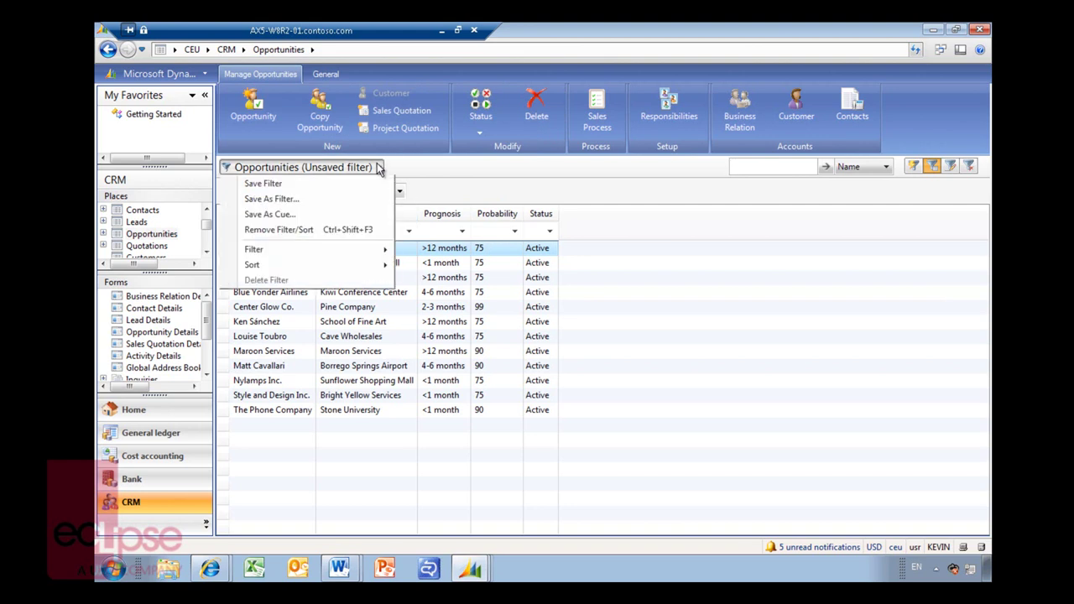
pyautogui.click(283, 230)
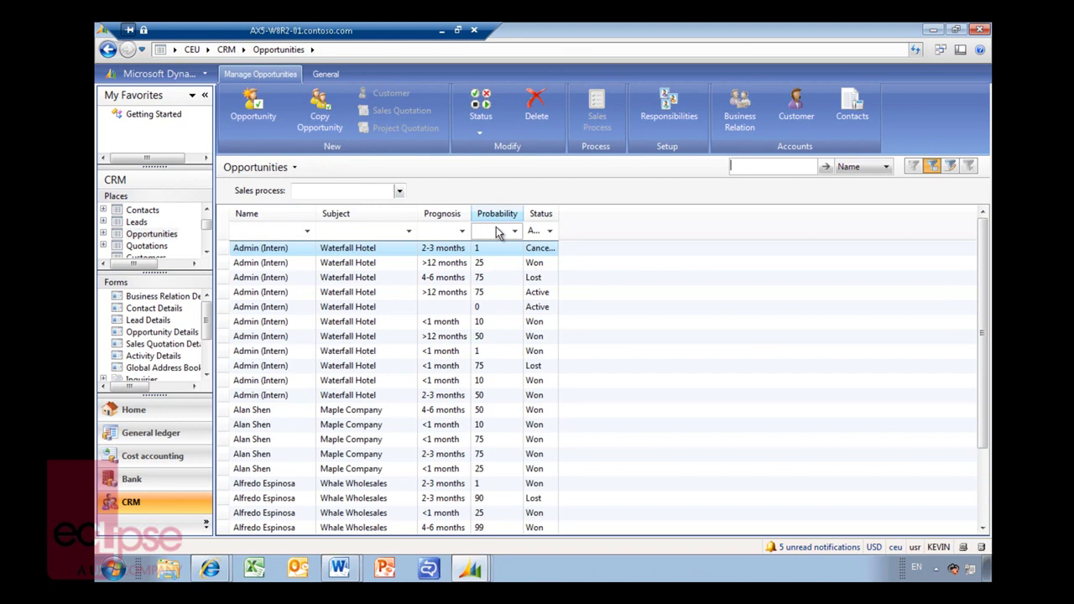
pyautogui.click(497, 265)
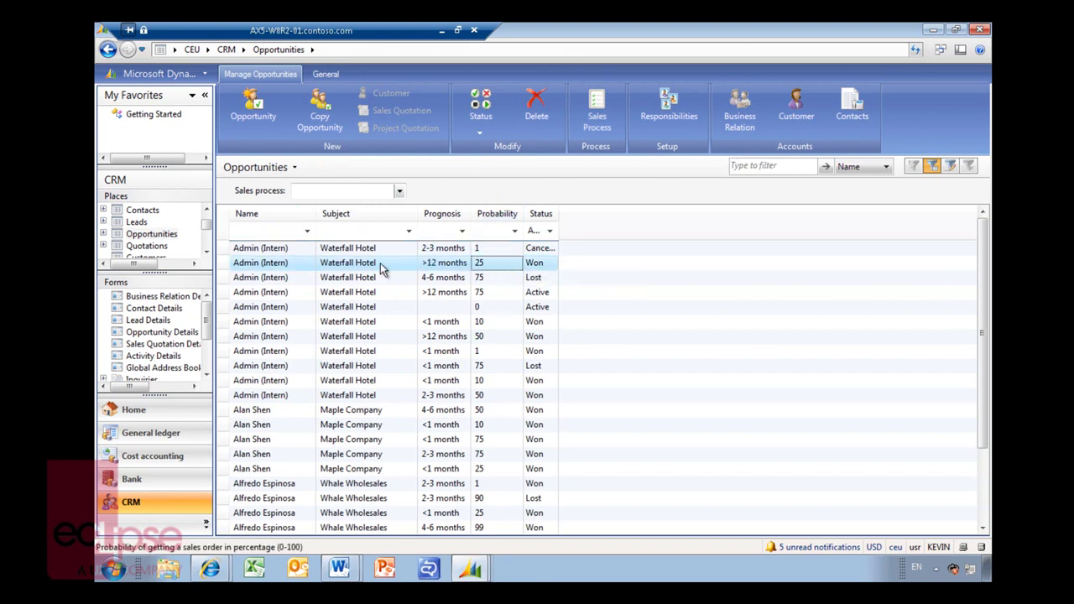
pyautogui.rightClick(502, 266)
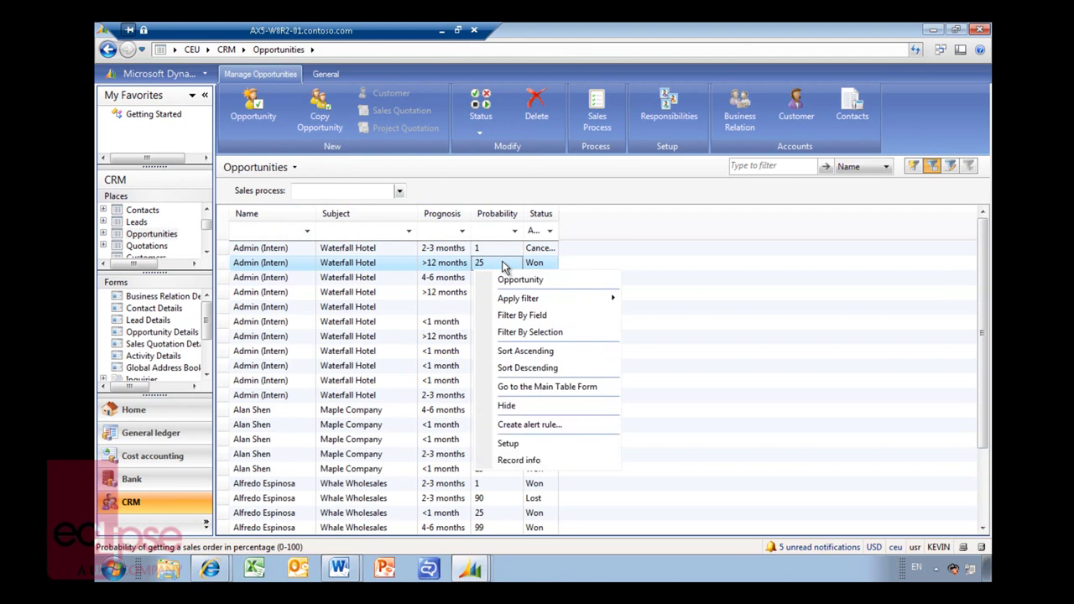
pyautogui.click(756, 274)
pyautogui.click(535, 307)
pyautogui.click(482, 310)
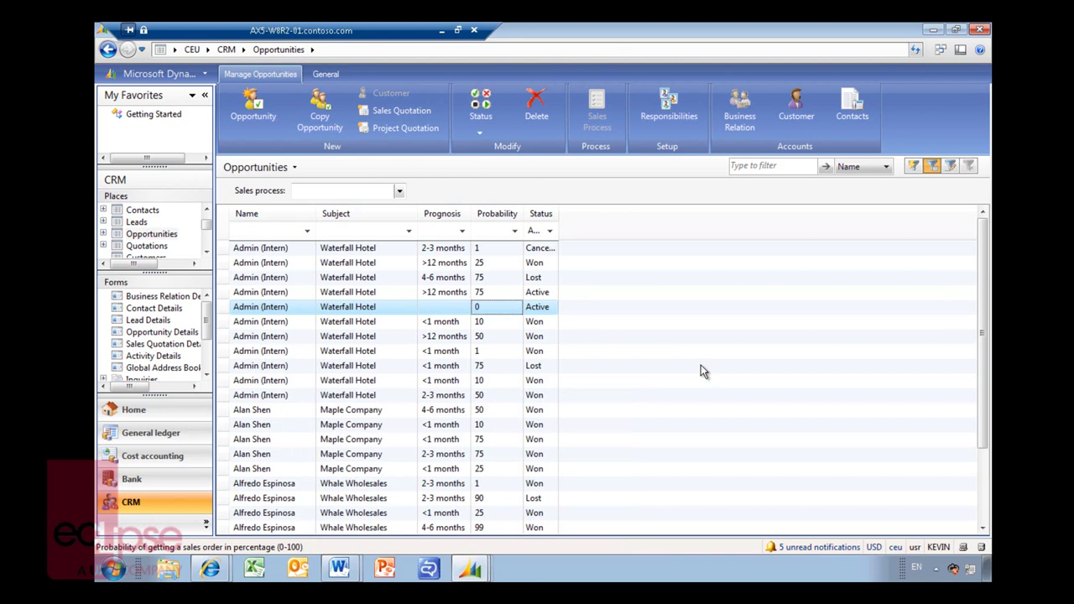
# Step: Switch to Administration and open the User profiles form, enlarged to browse the profiles
pyautogui.click(204, 524)
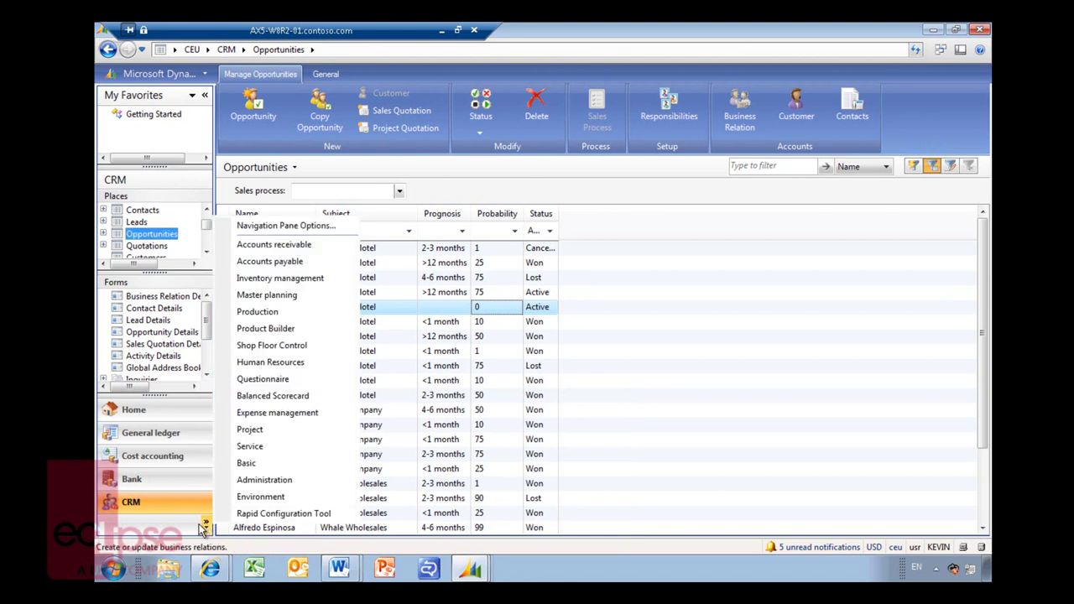
pyautogui.click(280, 481)
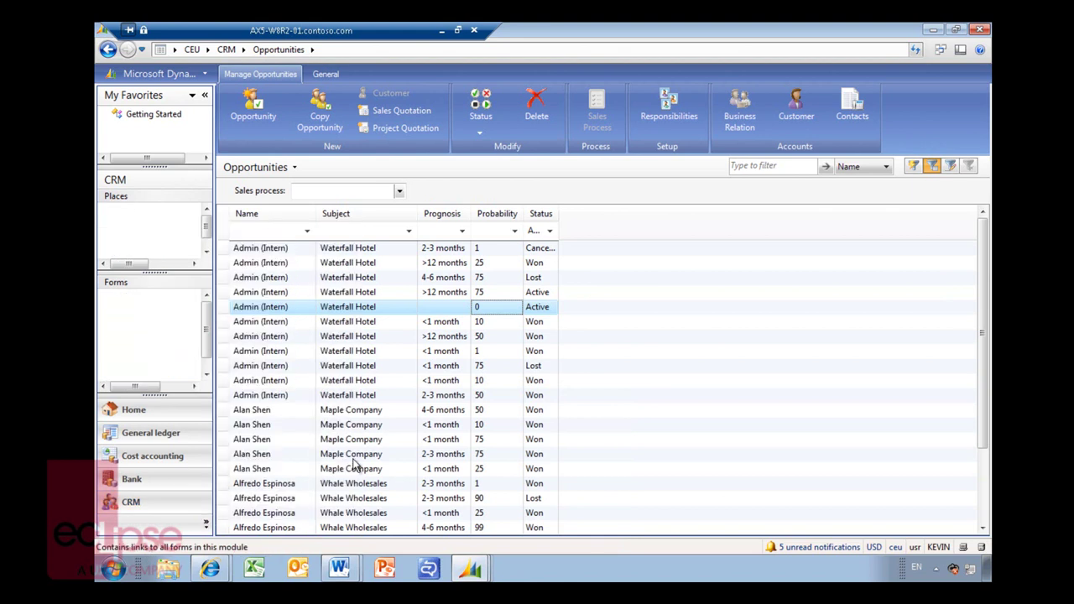
pyautogui.click(648, 425)
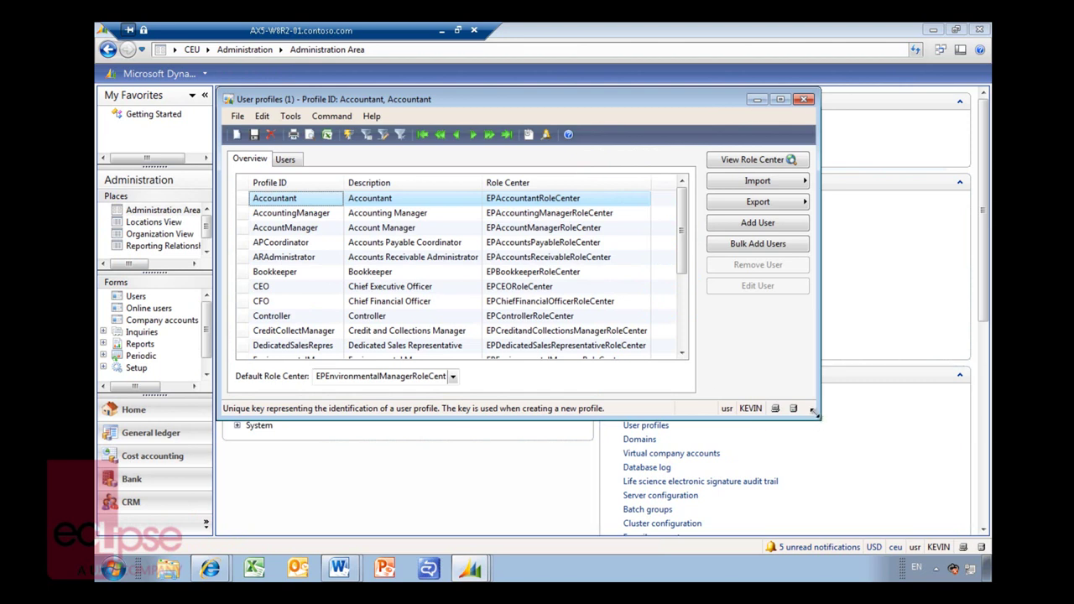
pyautogui.moveTo(814, 412); pyautogui.dragTo(891, 554)
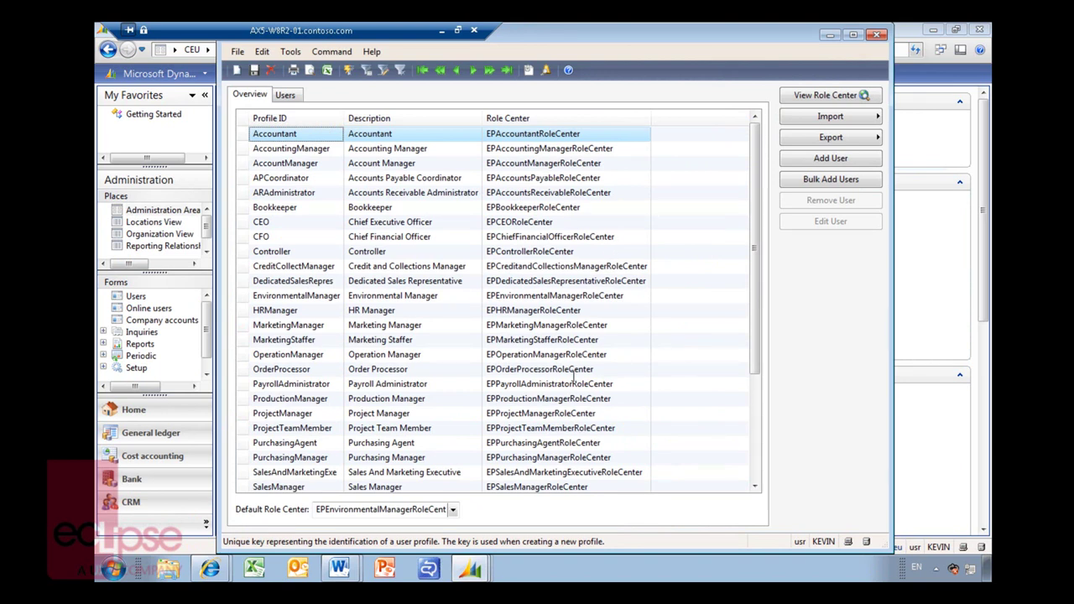
pyautogui.scroll(-3, 574, 377)
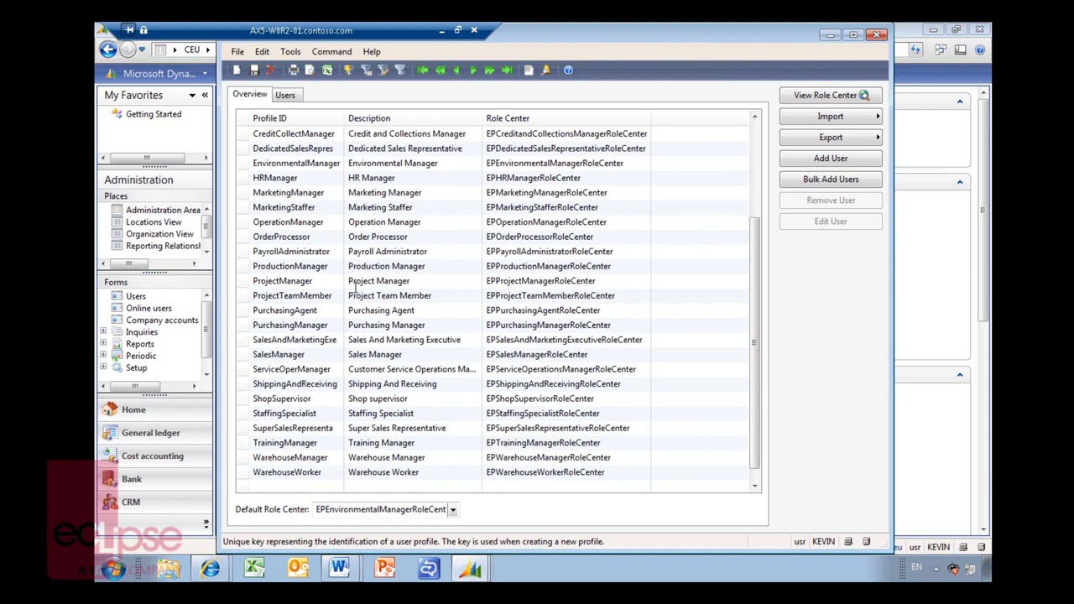
pyautogui.scroll(3, 377, 303)
pyautogui.scroll(-3, 412, 320)
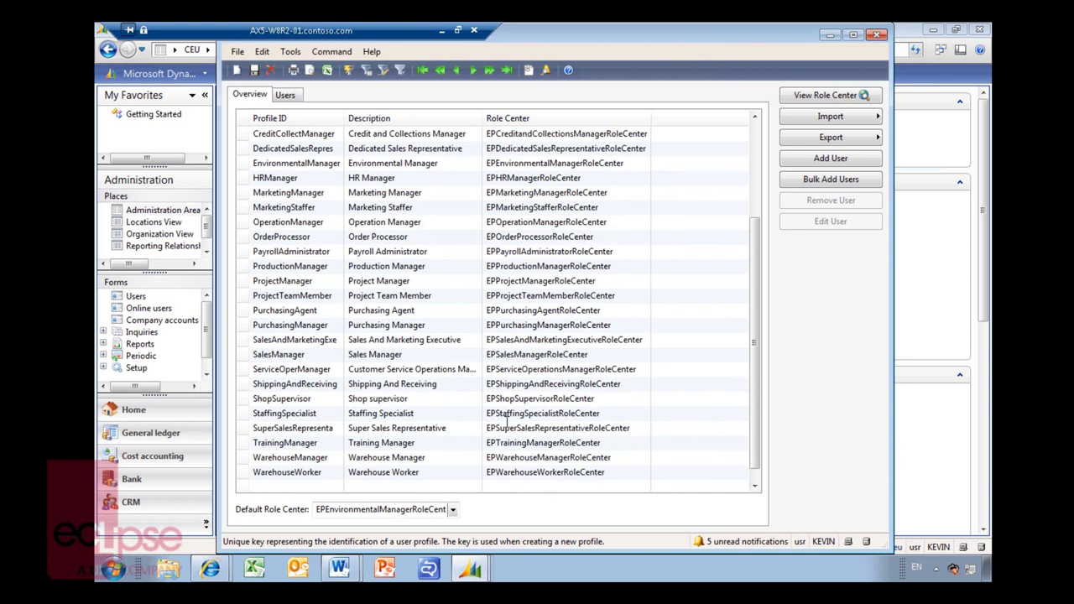
# Step: Assign the current user's ID to the EnvironmentalManager profile for all companies, then close the form
pyautogui.click(554, 162)
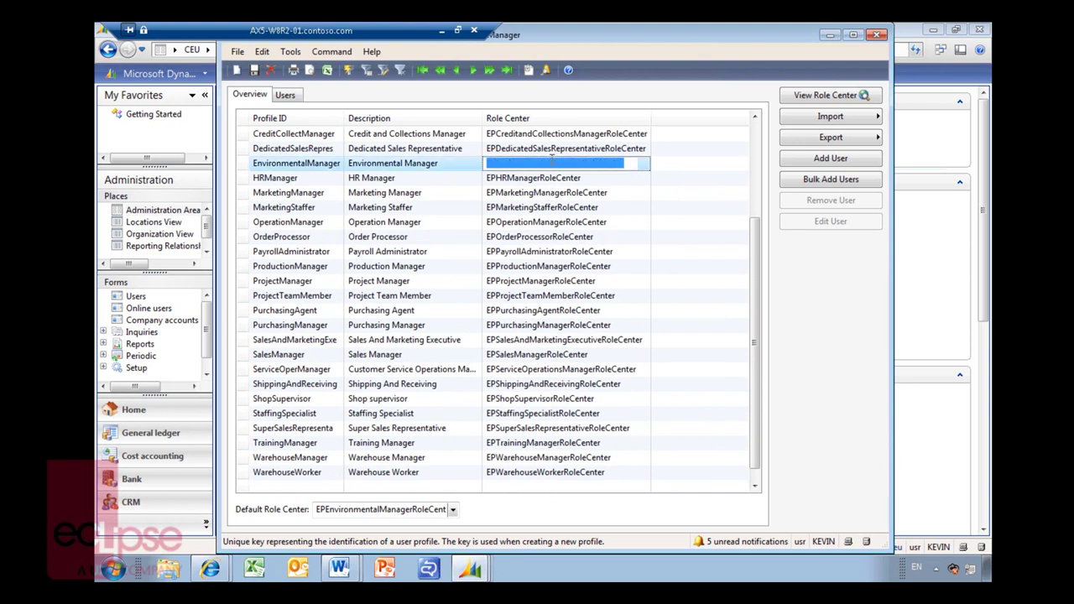
pyautogui.click(290, 94)
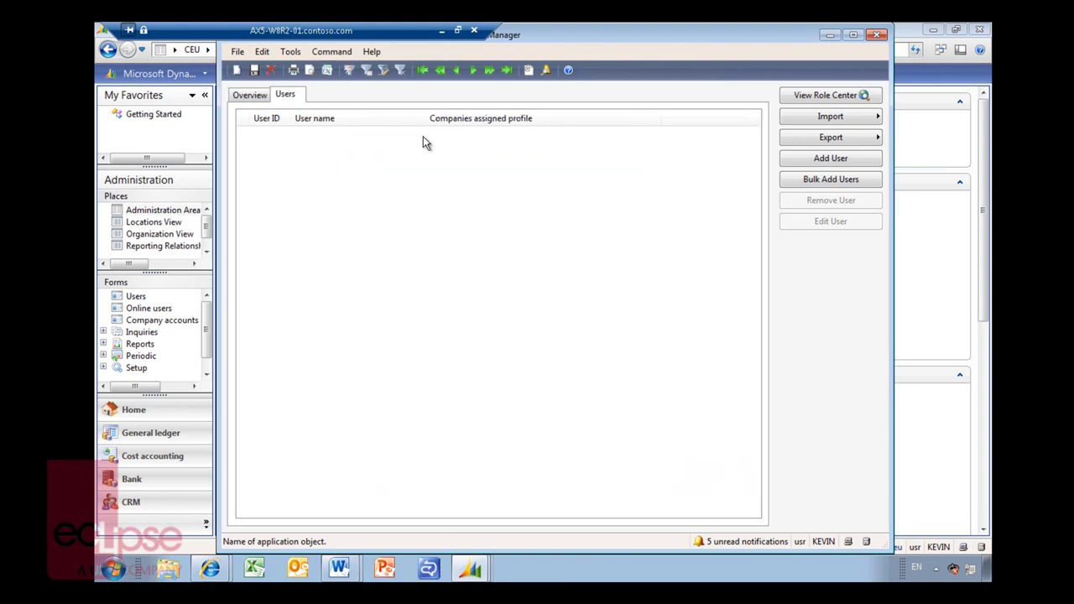
pyautogui.click(835, 165)
pyautogui.write('kevin')
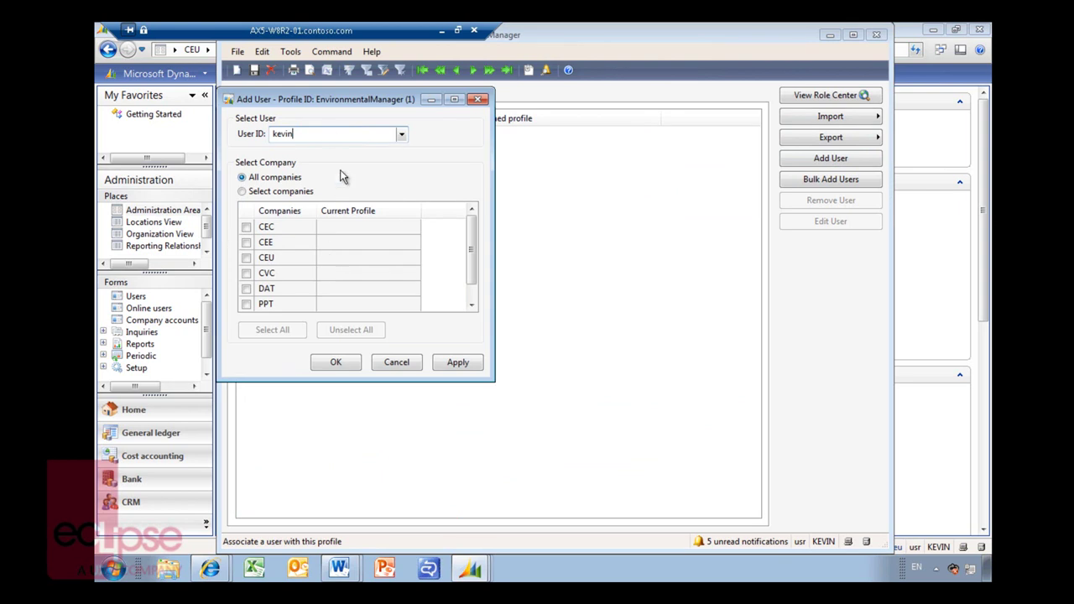
pyautogui.click(472, 367)
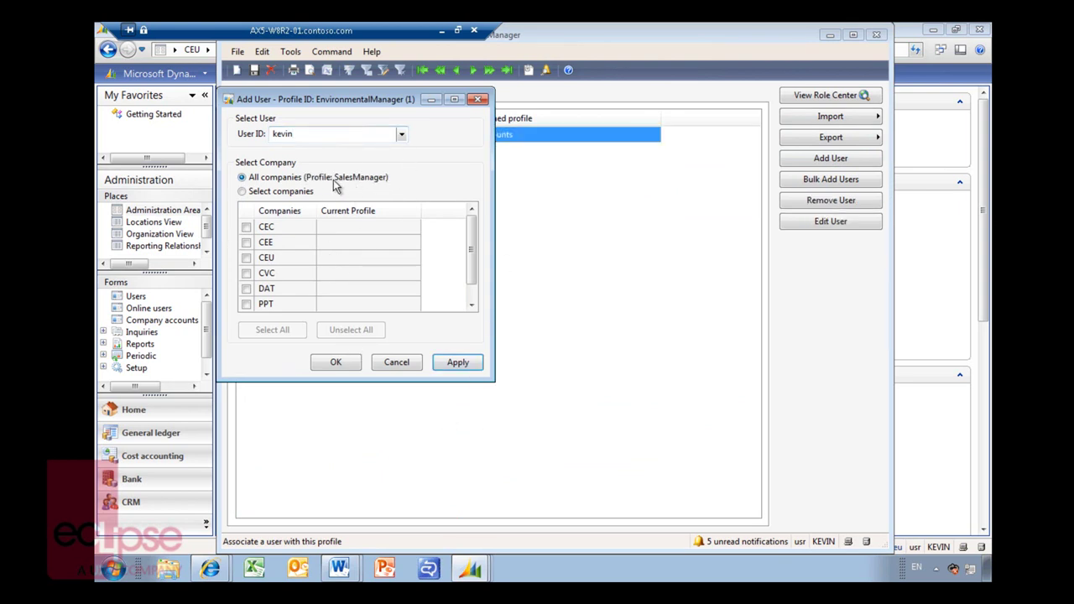
pyautogui.click(337, 362)
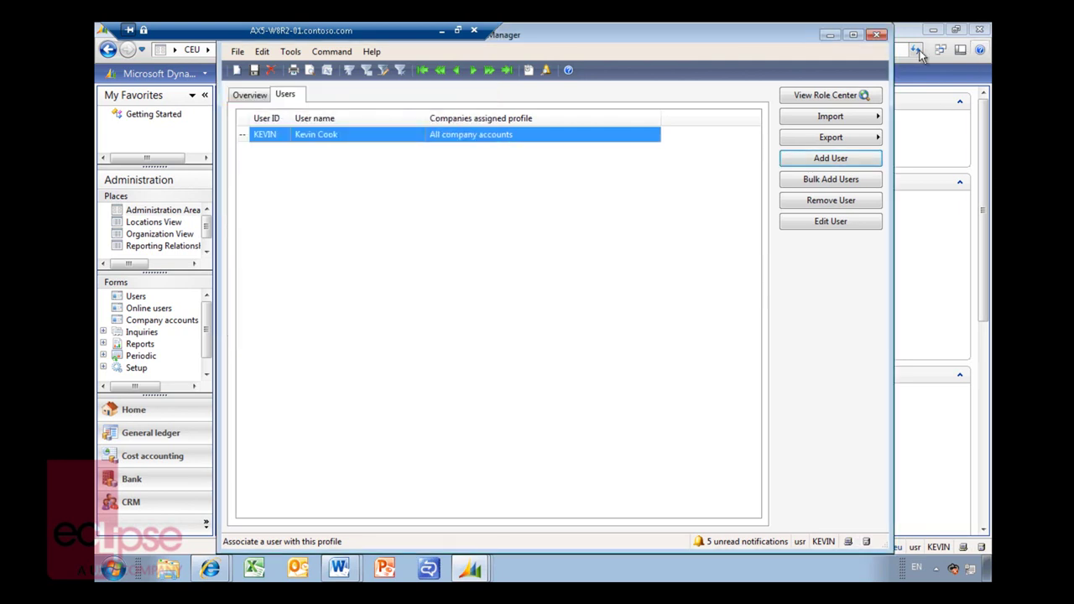
pyautogui.click(877, 34)
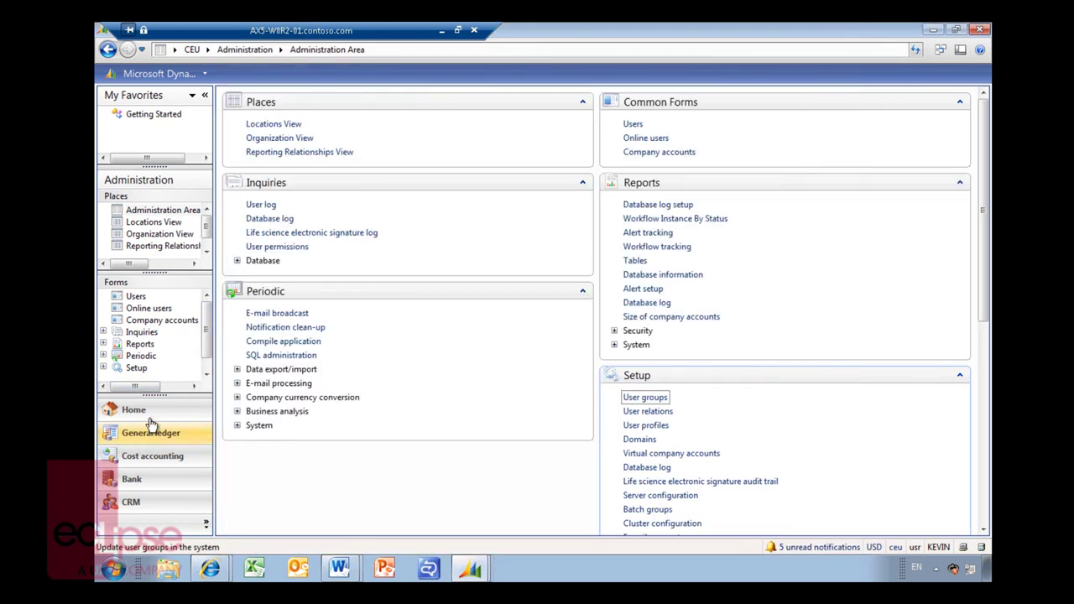
# Step: Load the Environmental Manager role center on Home, then minimize AX to reveal the SharePoint Sales Report library
pyautogui.click(151, 411)
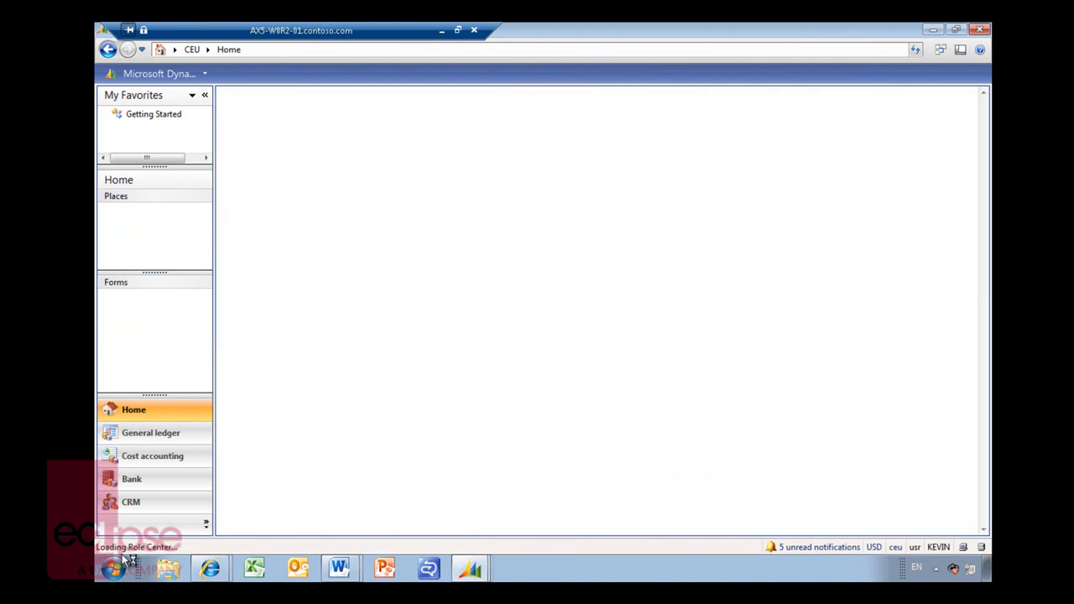
pyautogui.click(522, 375)
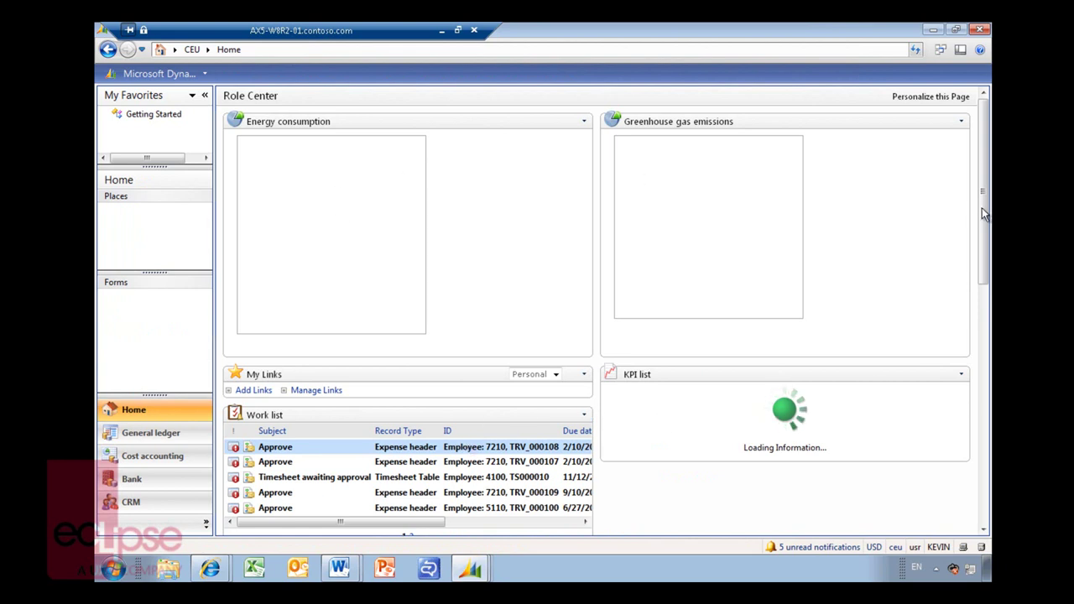
pyautogui.moveTo(984, 209); pyautogui.dragTo(980, 139)
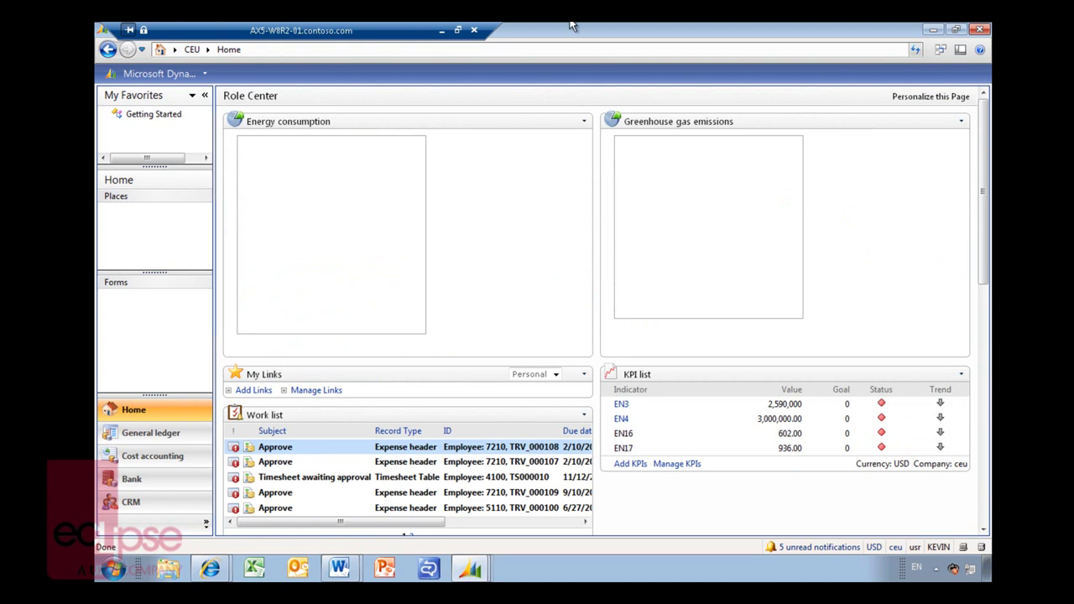
pyautogui.click(442, 31)
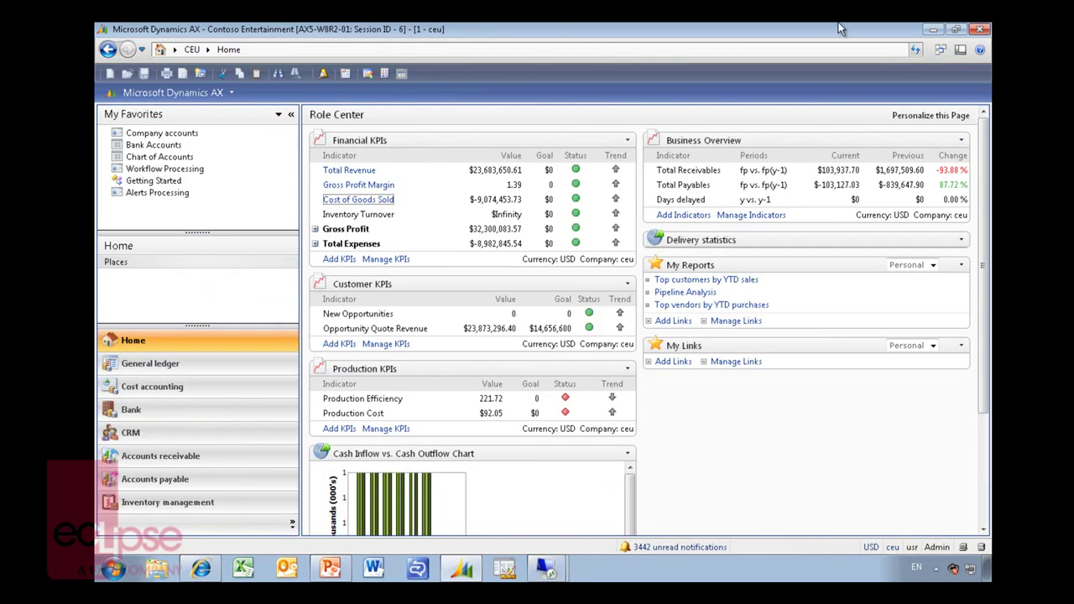
pyautogui.click(933, 30)
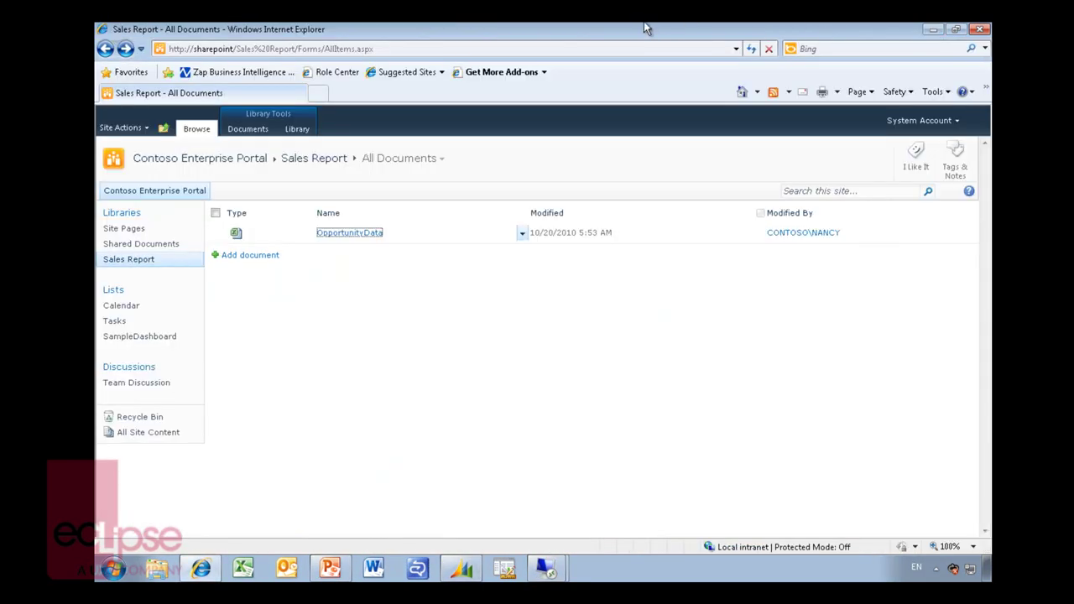